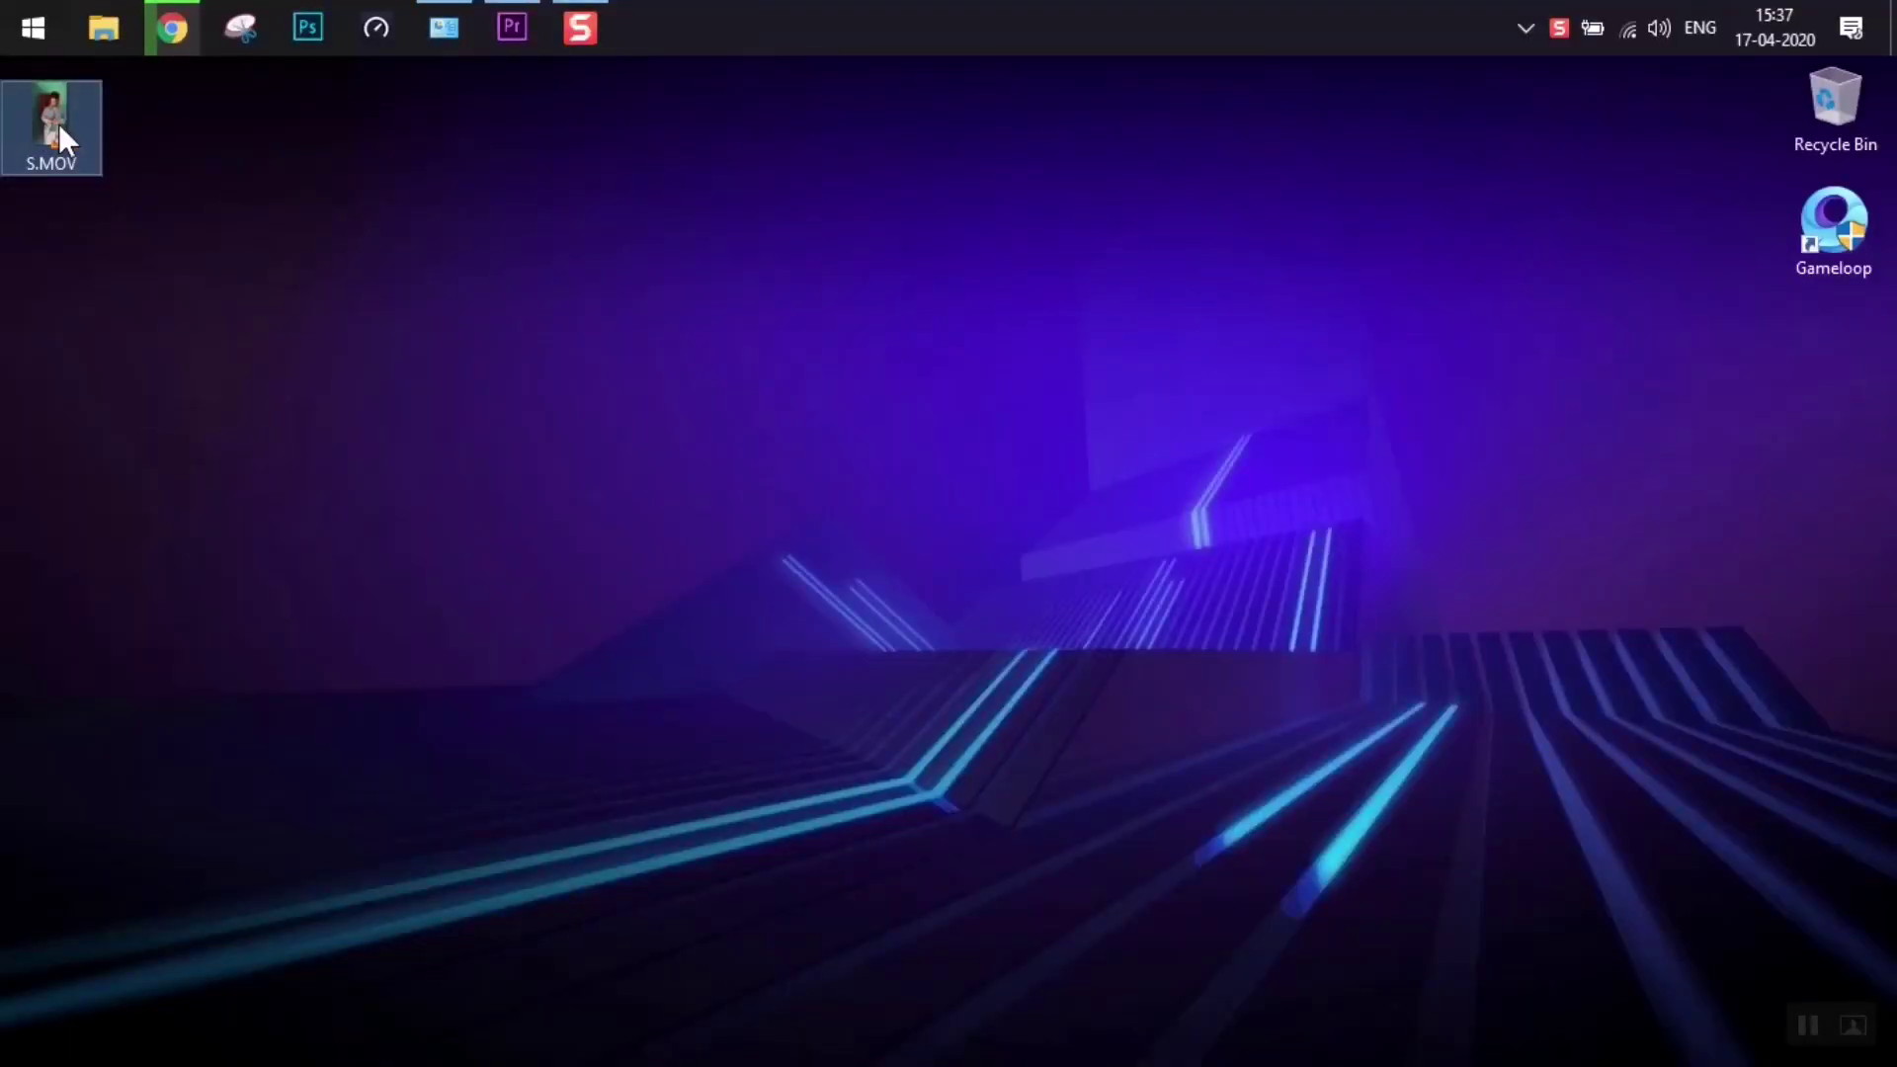
Import S.MOV from the desktop into Premiere Pro, creating sequence S.
drag(514, 50, 541, 945)
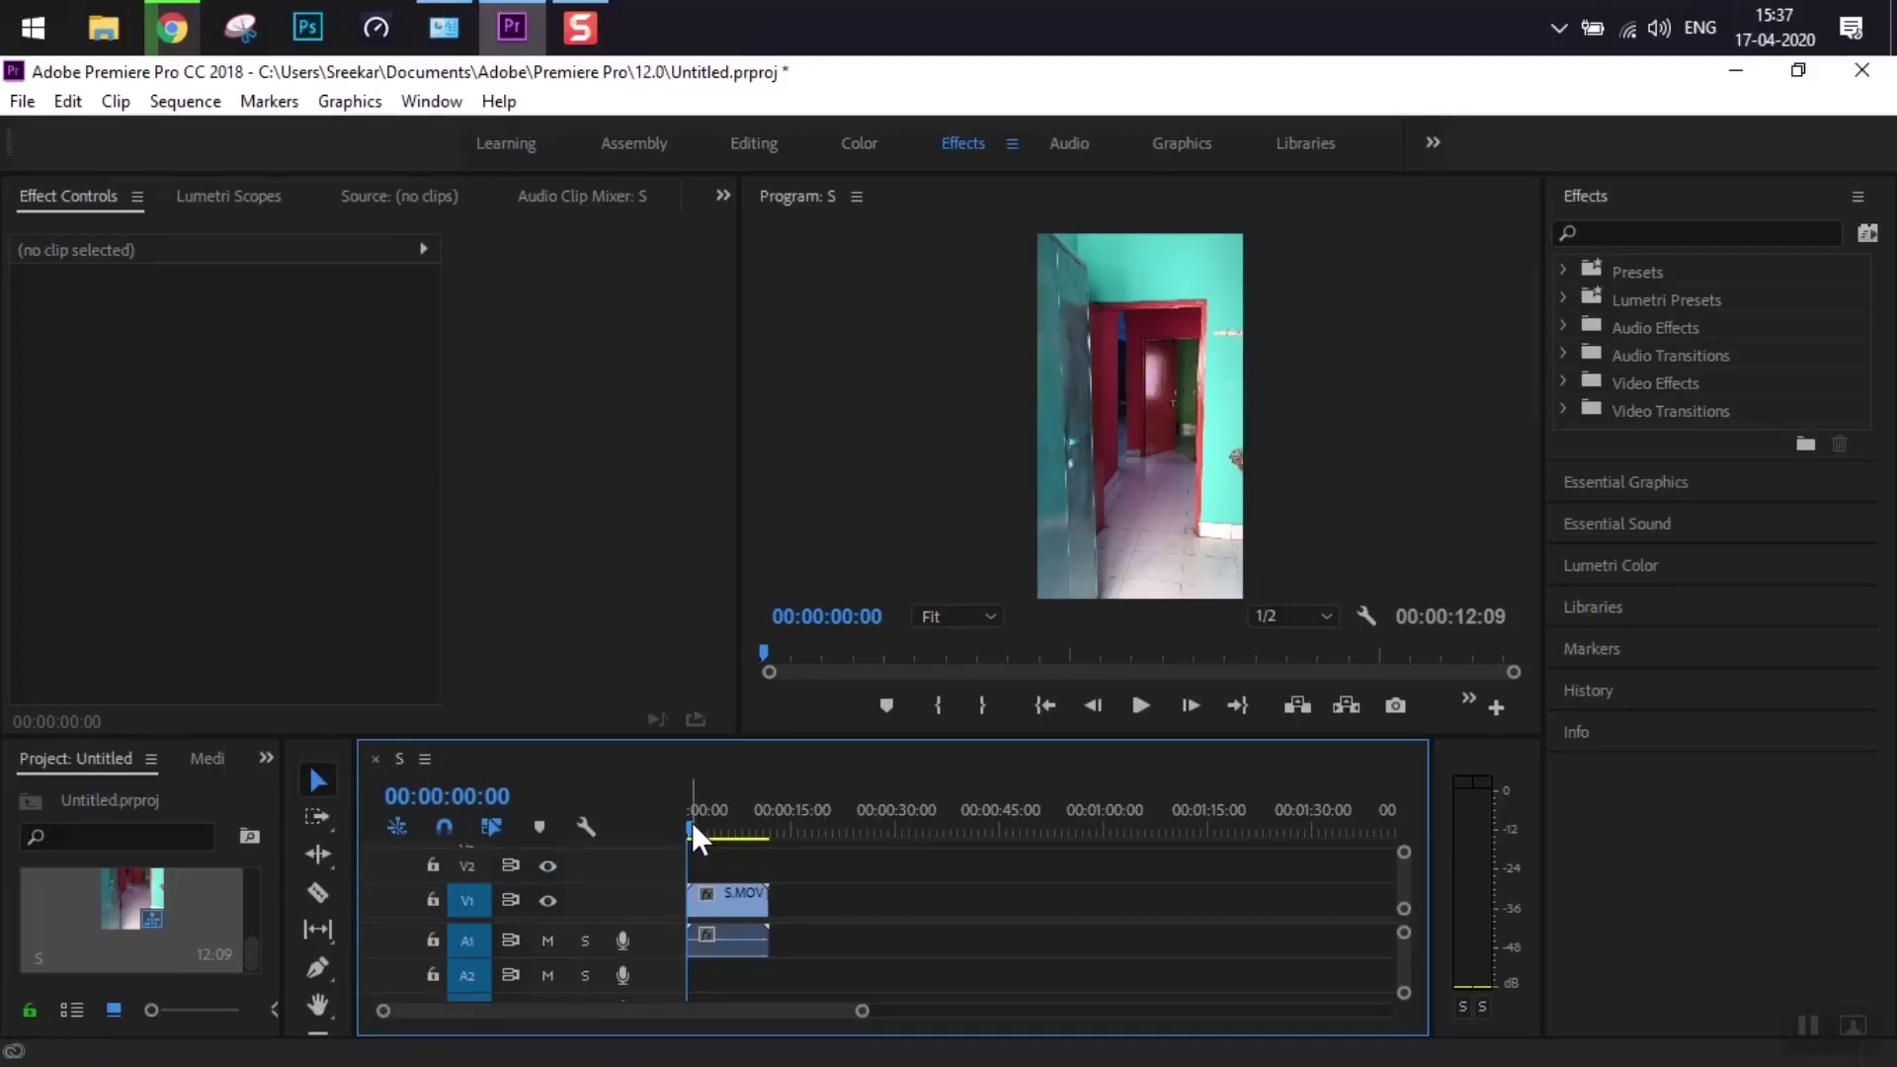
Play the clip, zoom the timeline, and scrub the playhead to 00:00:07:27 at the doorway.
key(space)
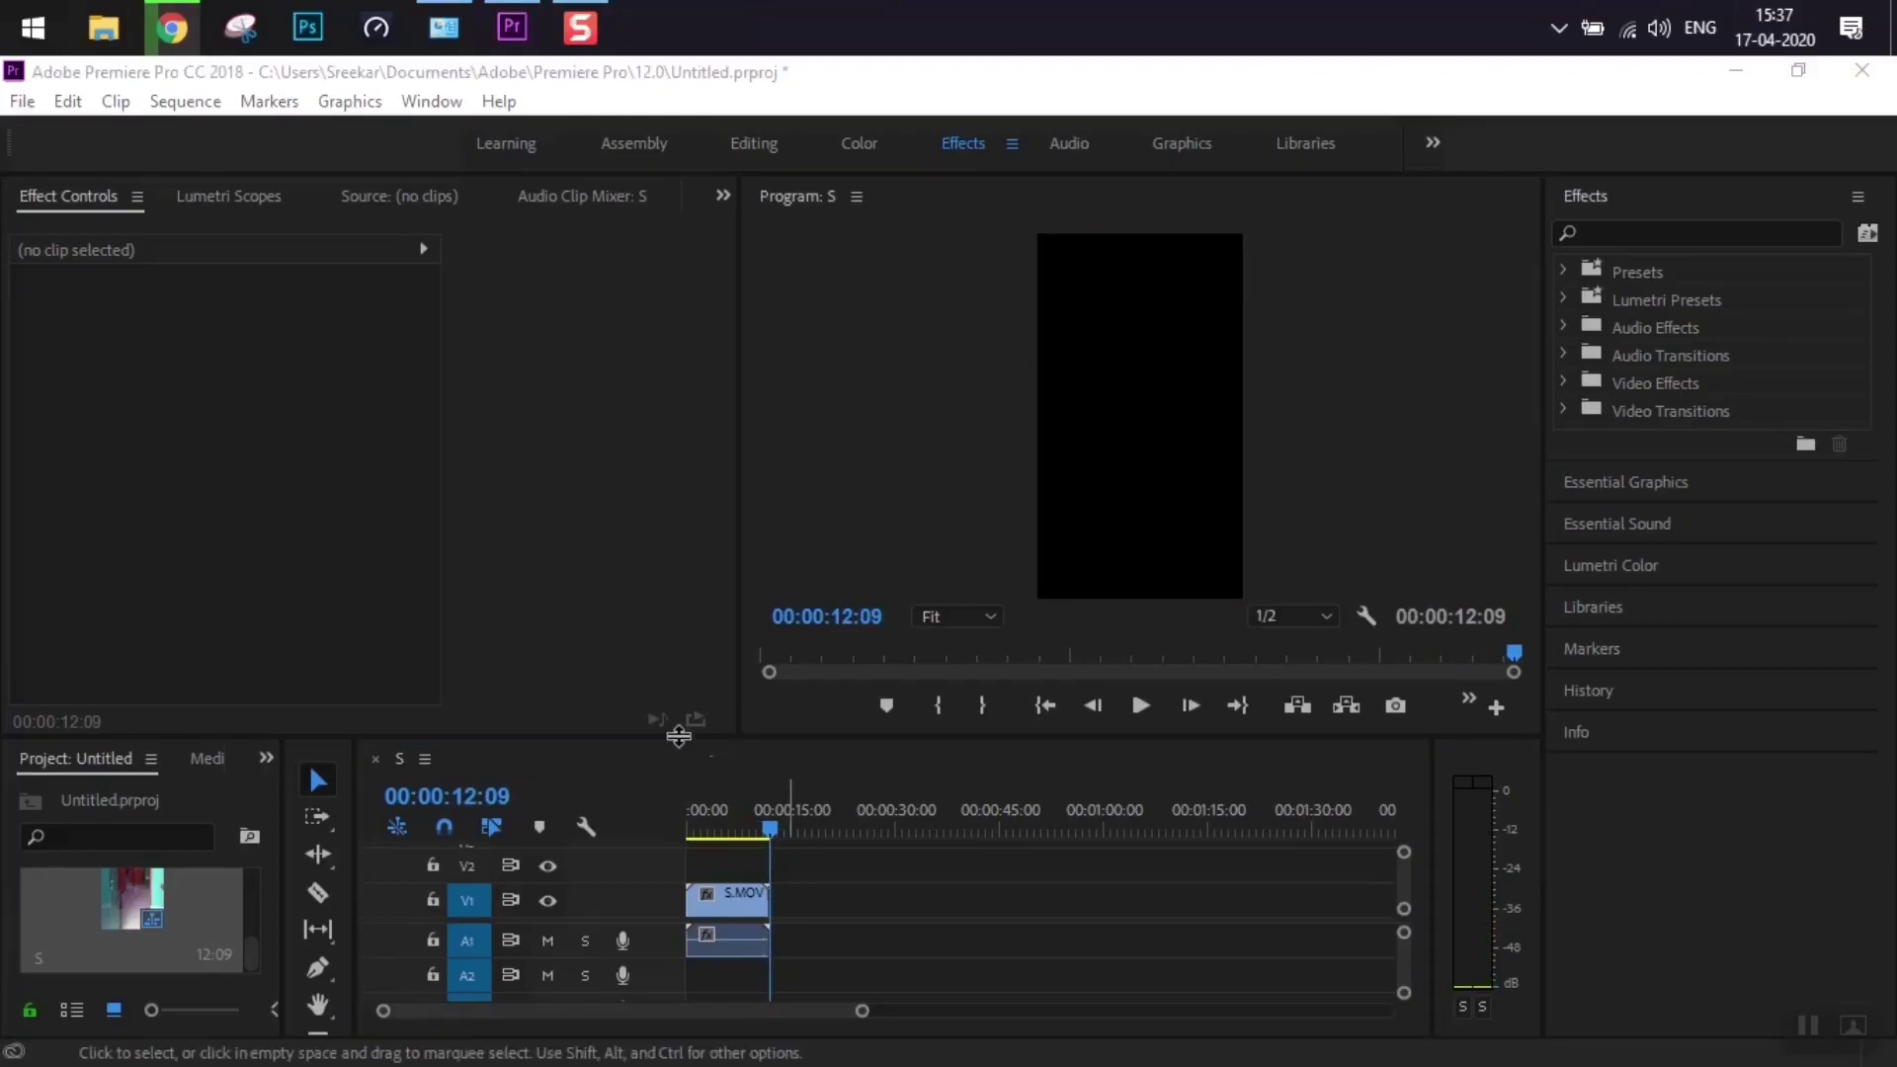
click(718, 830)
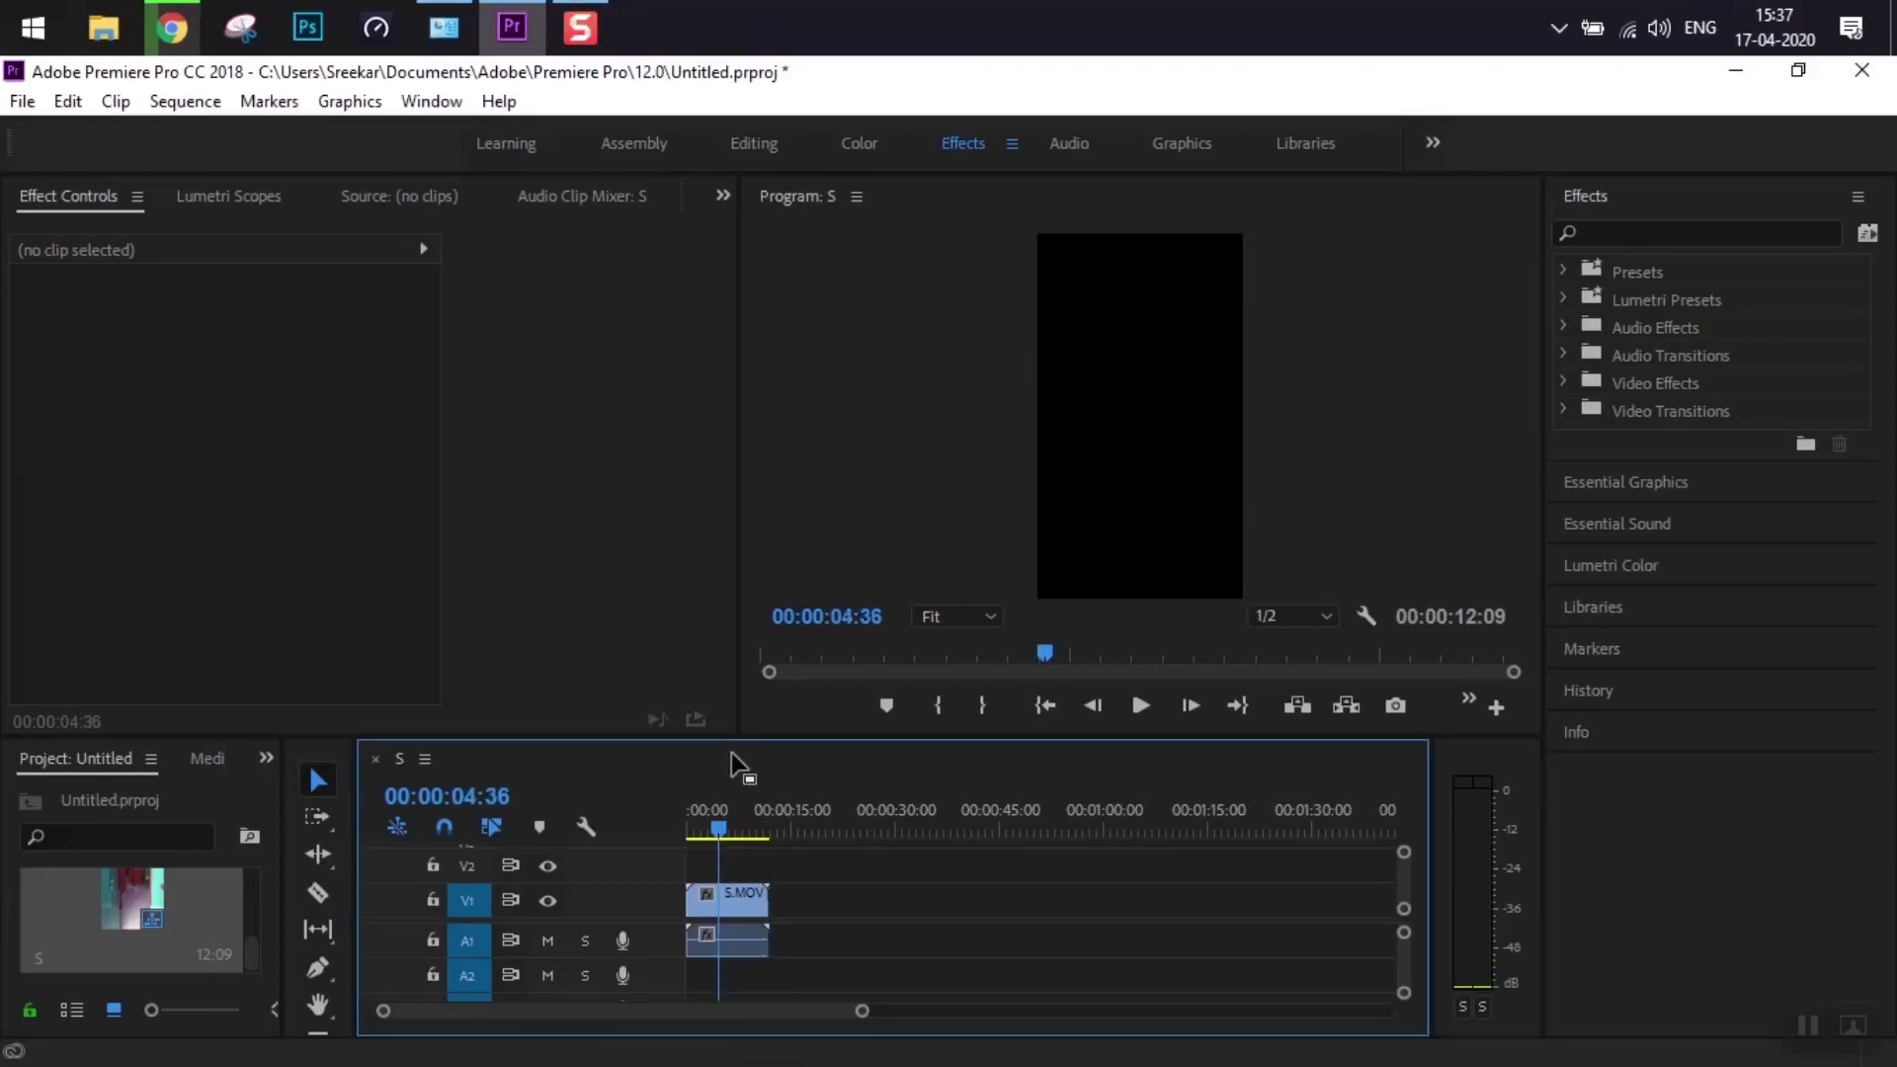
key(=)
key(=)
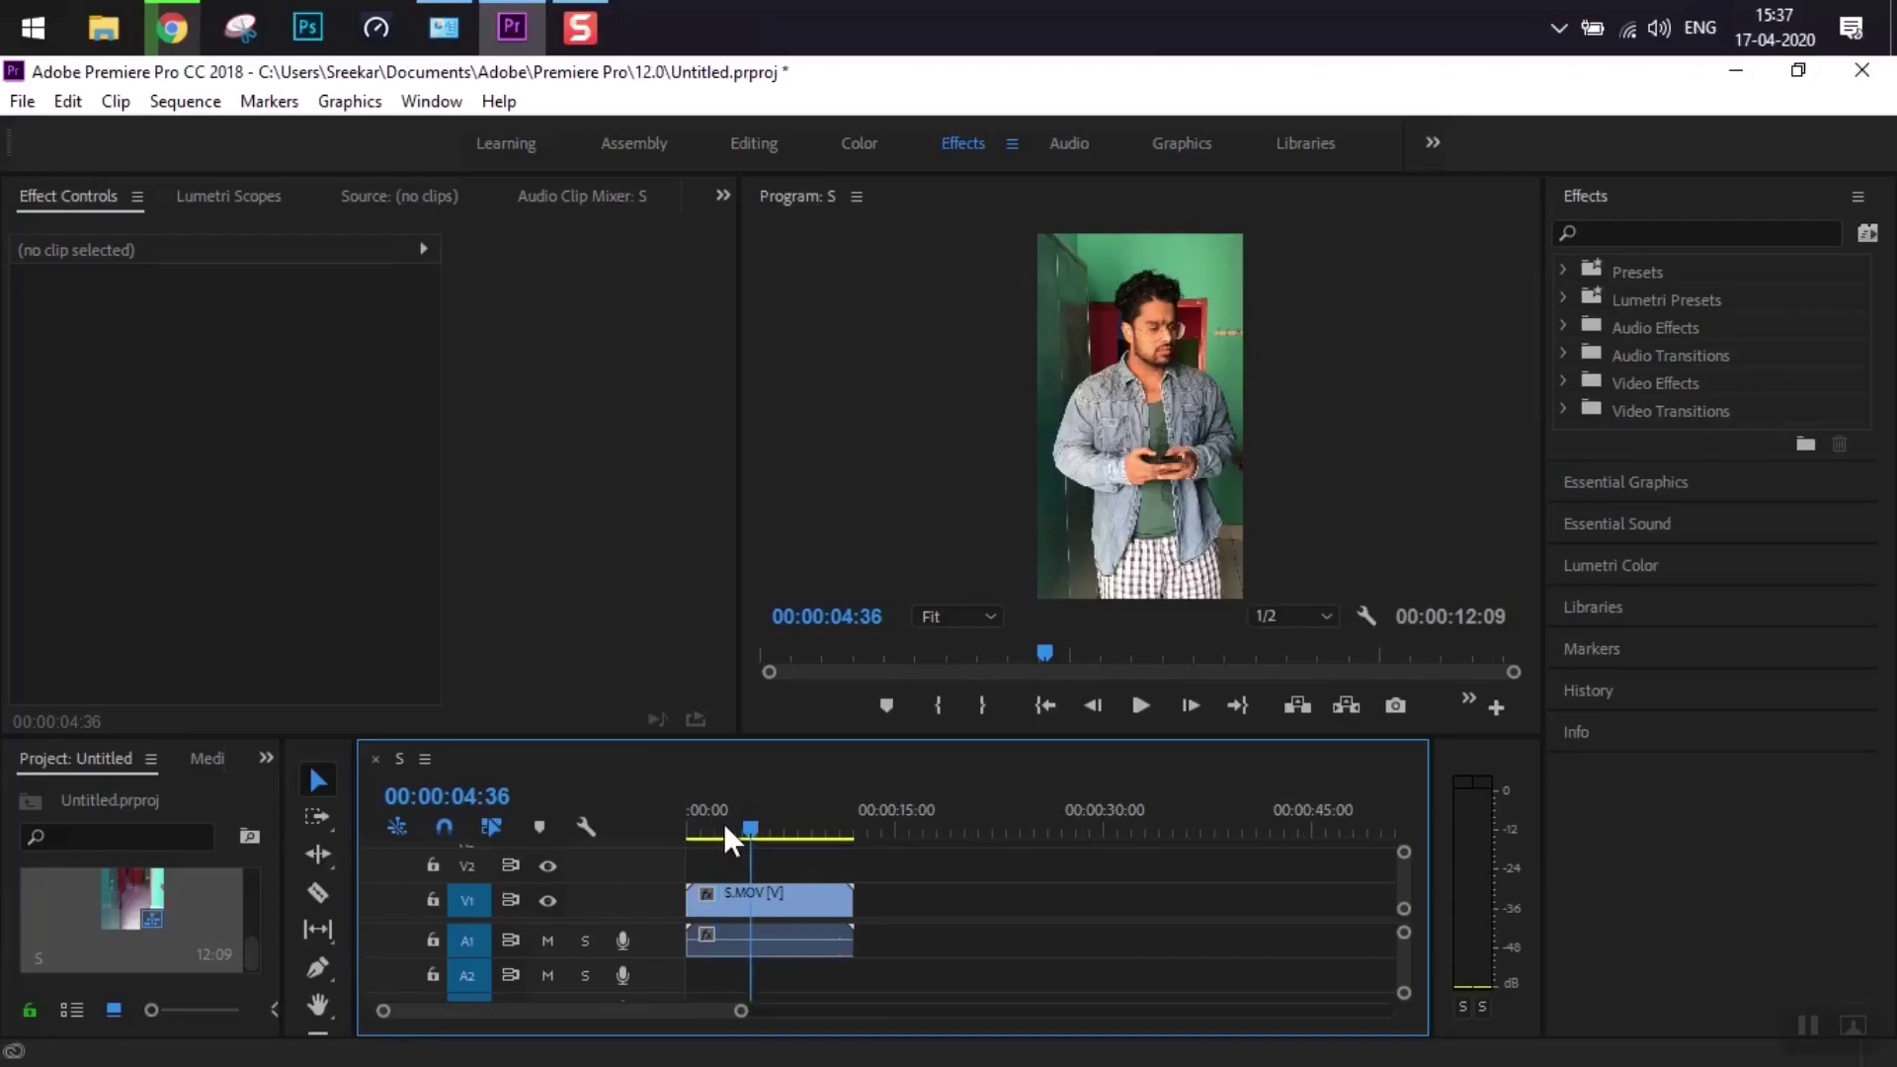
click(828, 826)
drag(829, 826, 893, 818)
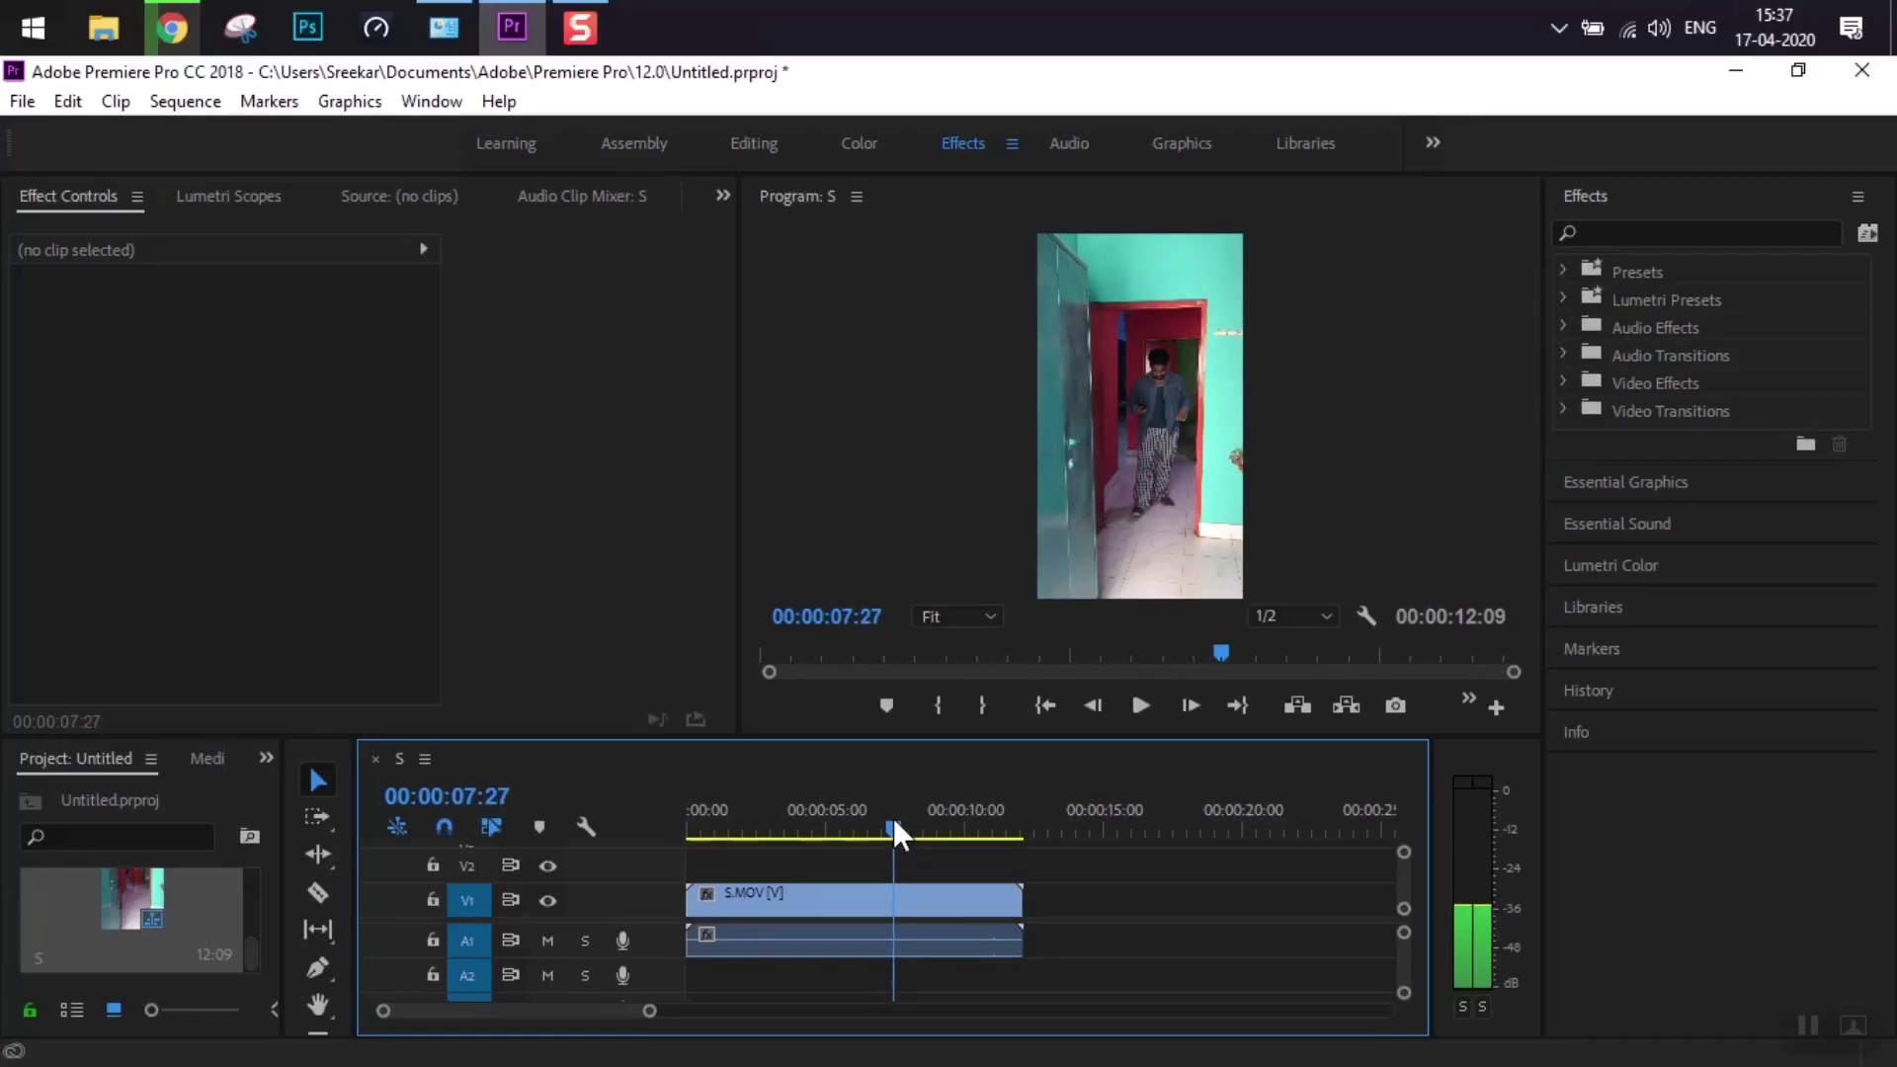
Cut the S.MOV clip in two at 00:00:07:27 with the Razor tool.
click(903, 892)
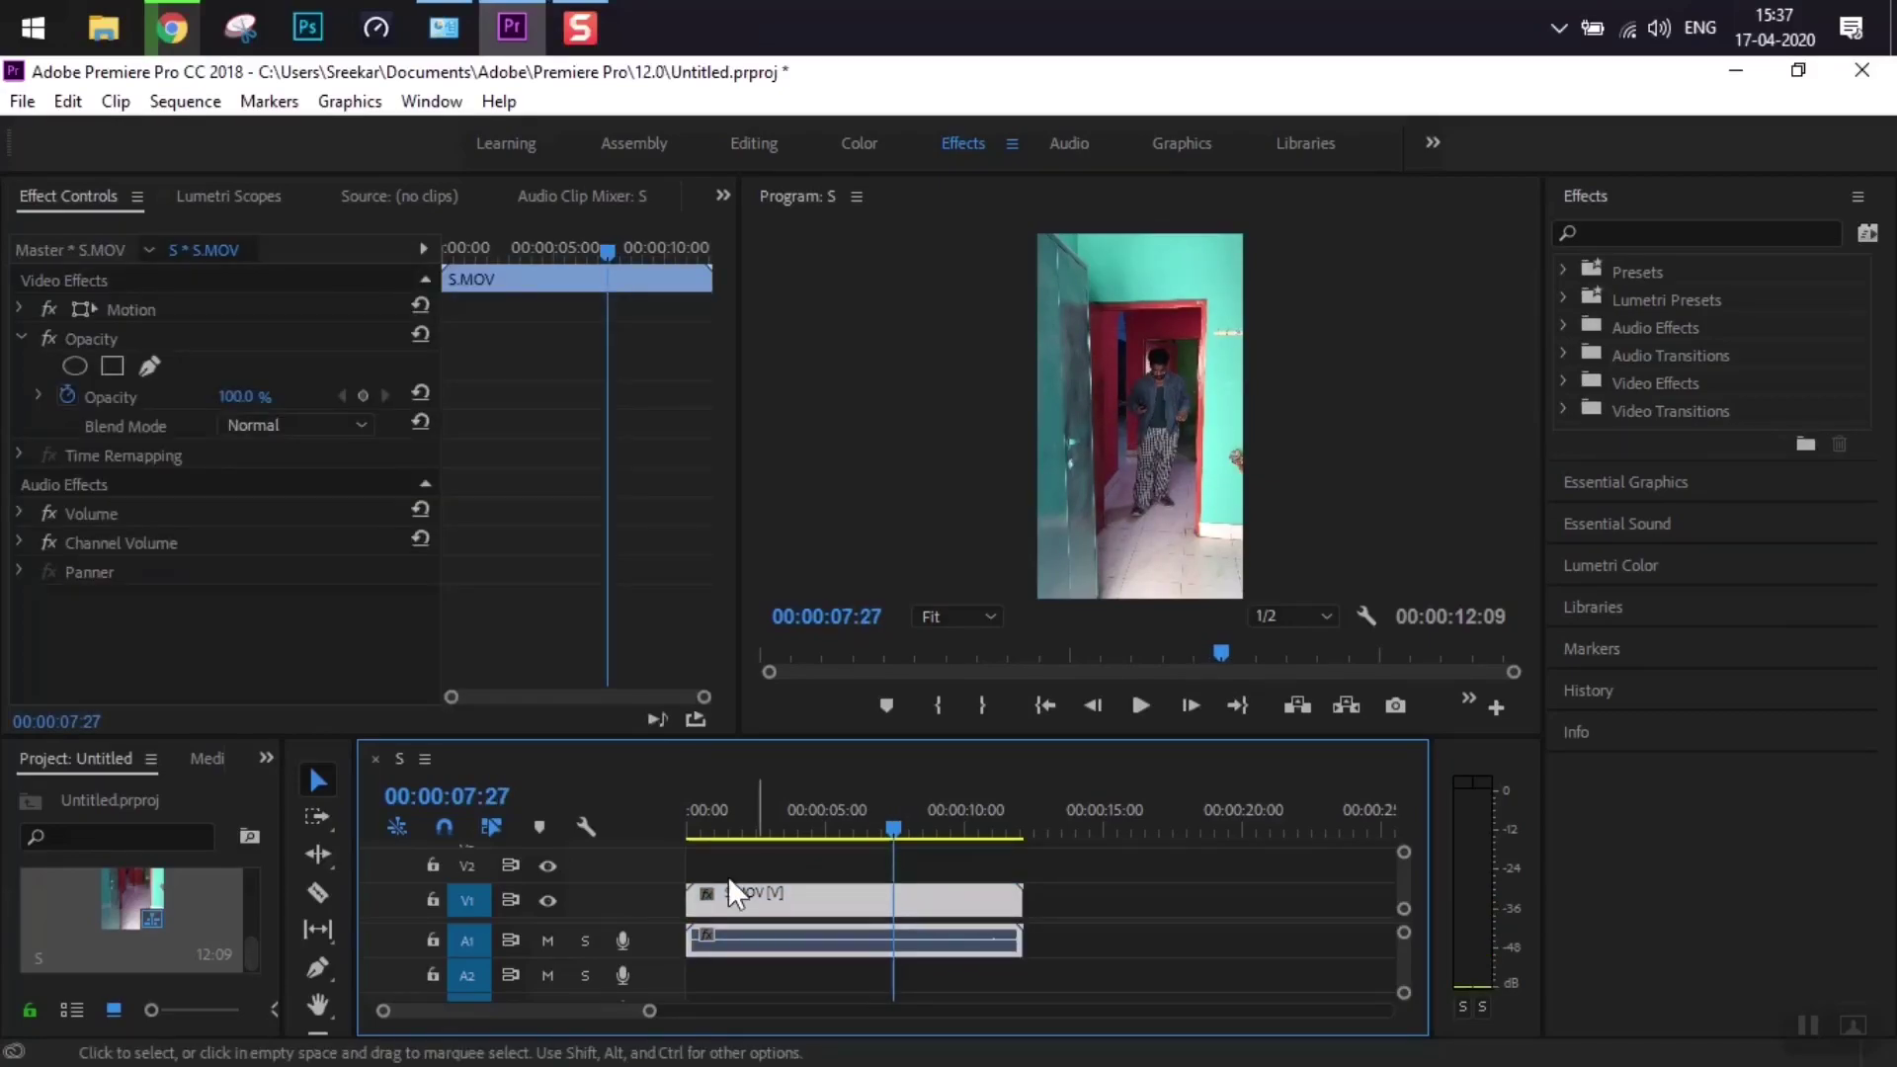
click(315, 892)
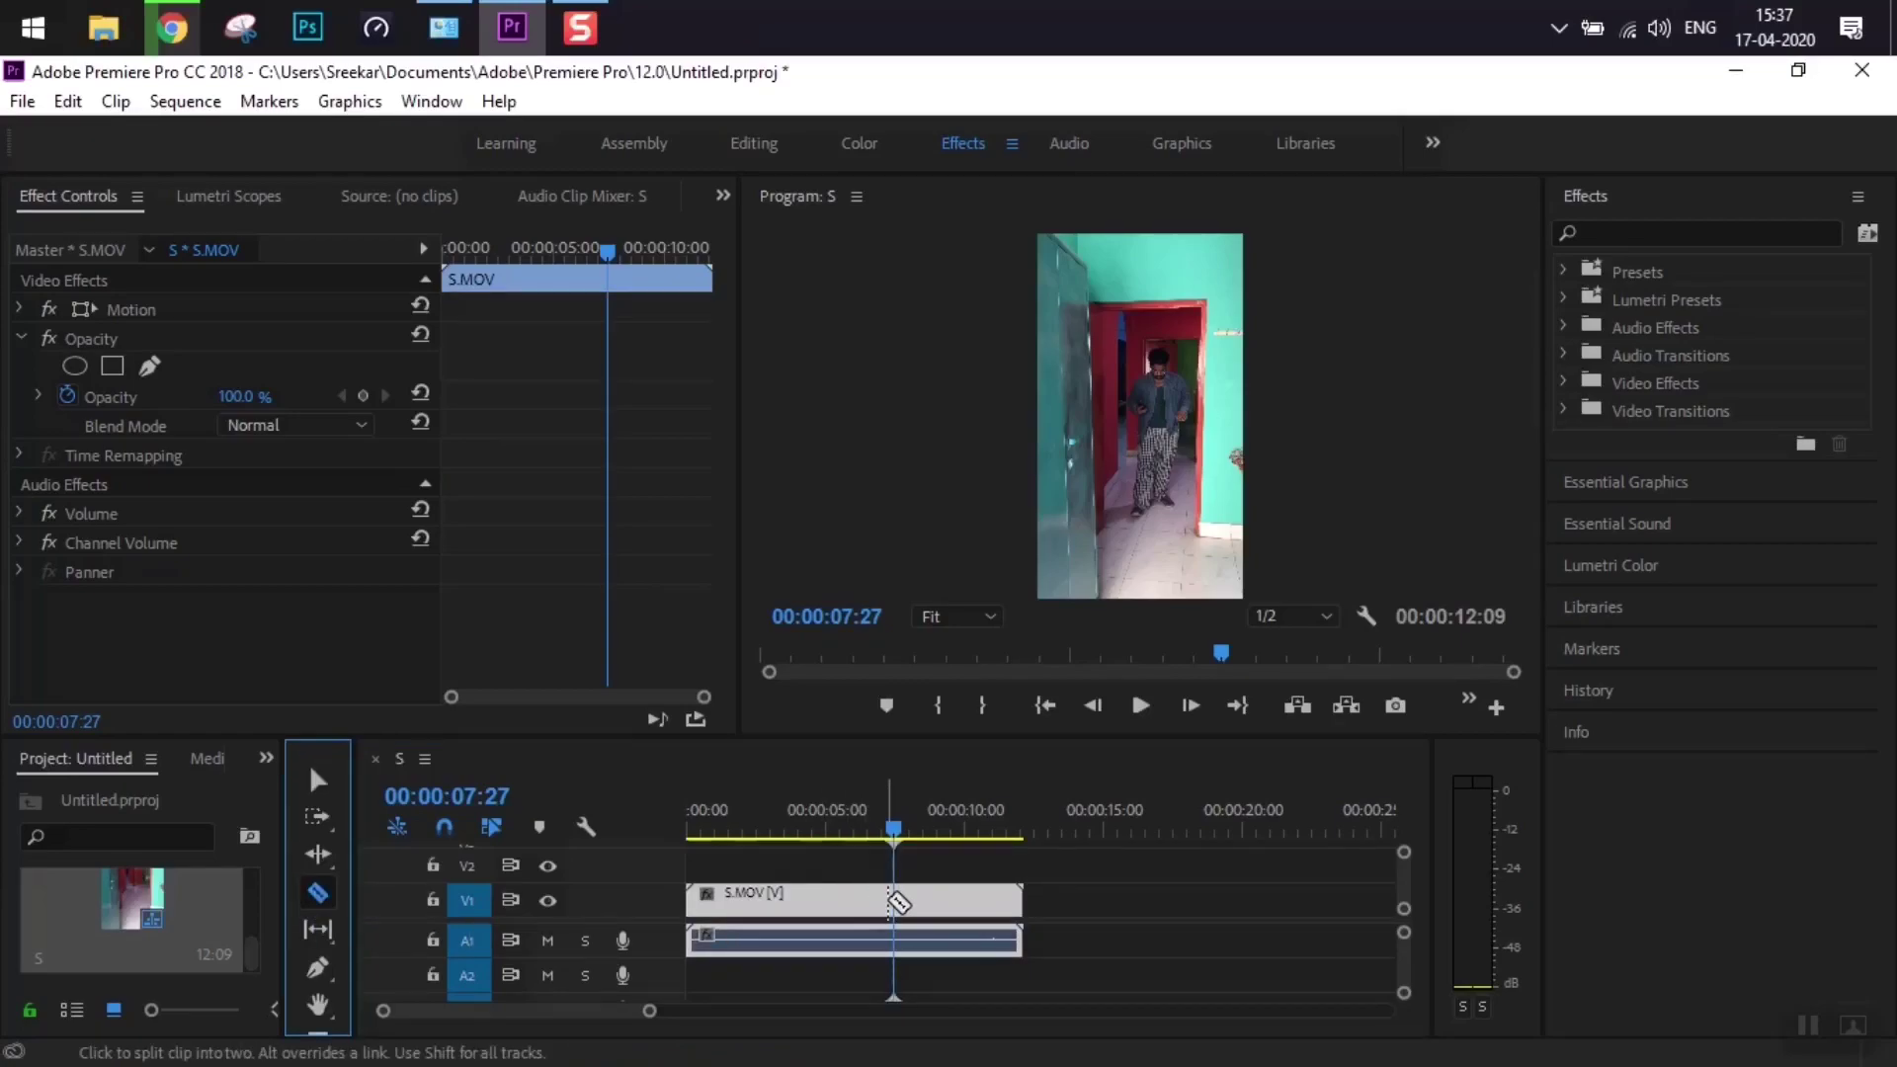
click(895, 899)
Duplicate the first part onto track V2 and return the playhead to the start.
key(v)
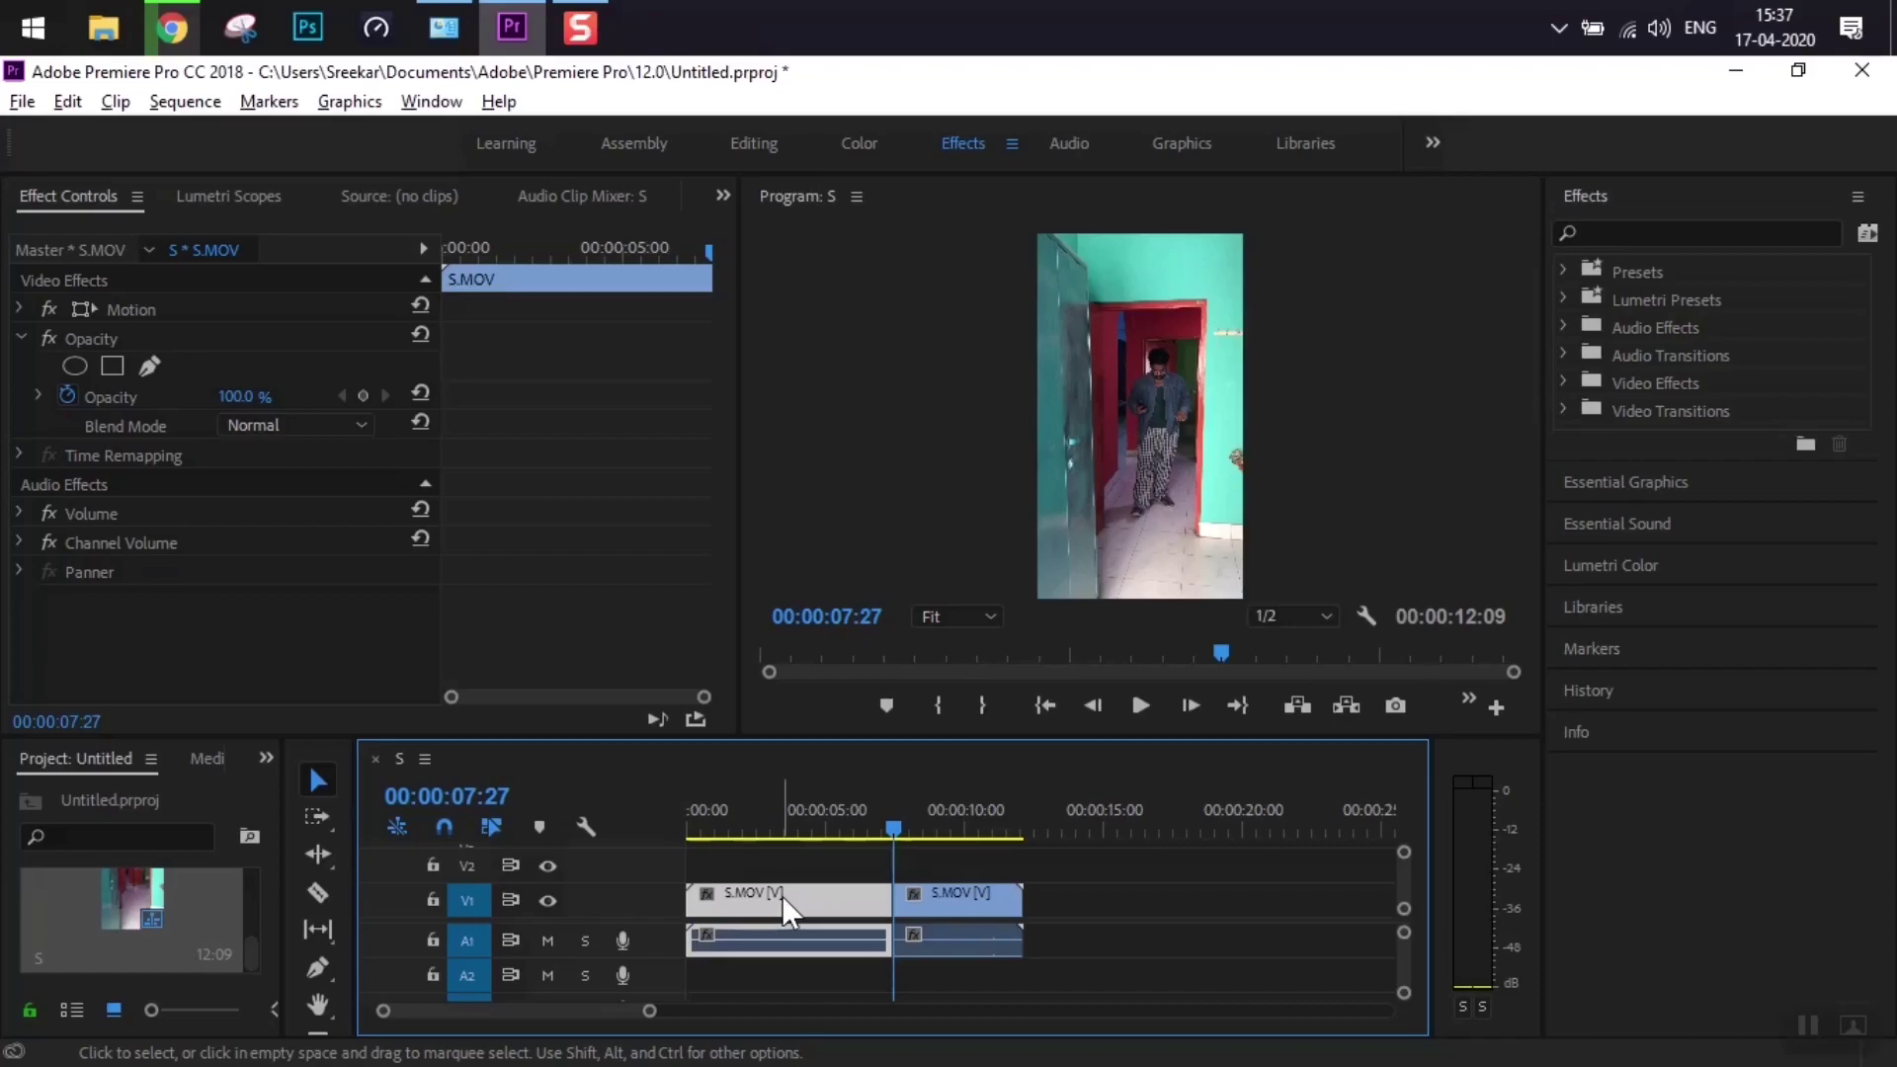
drag(781, 895, 781, 875)
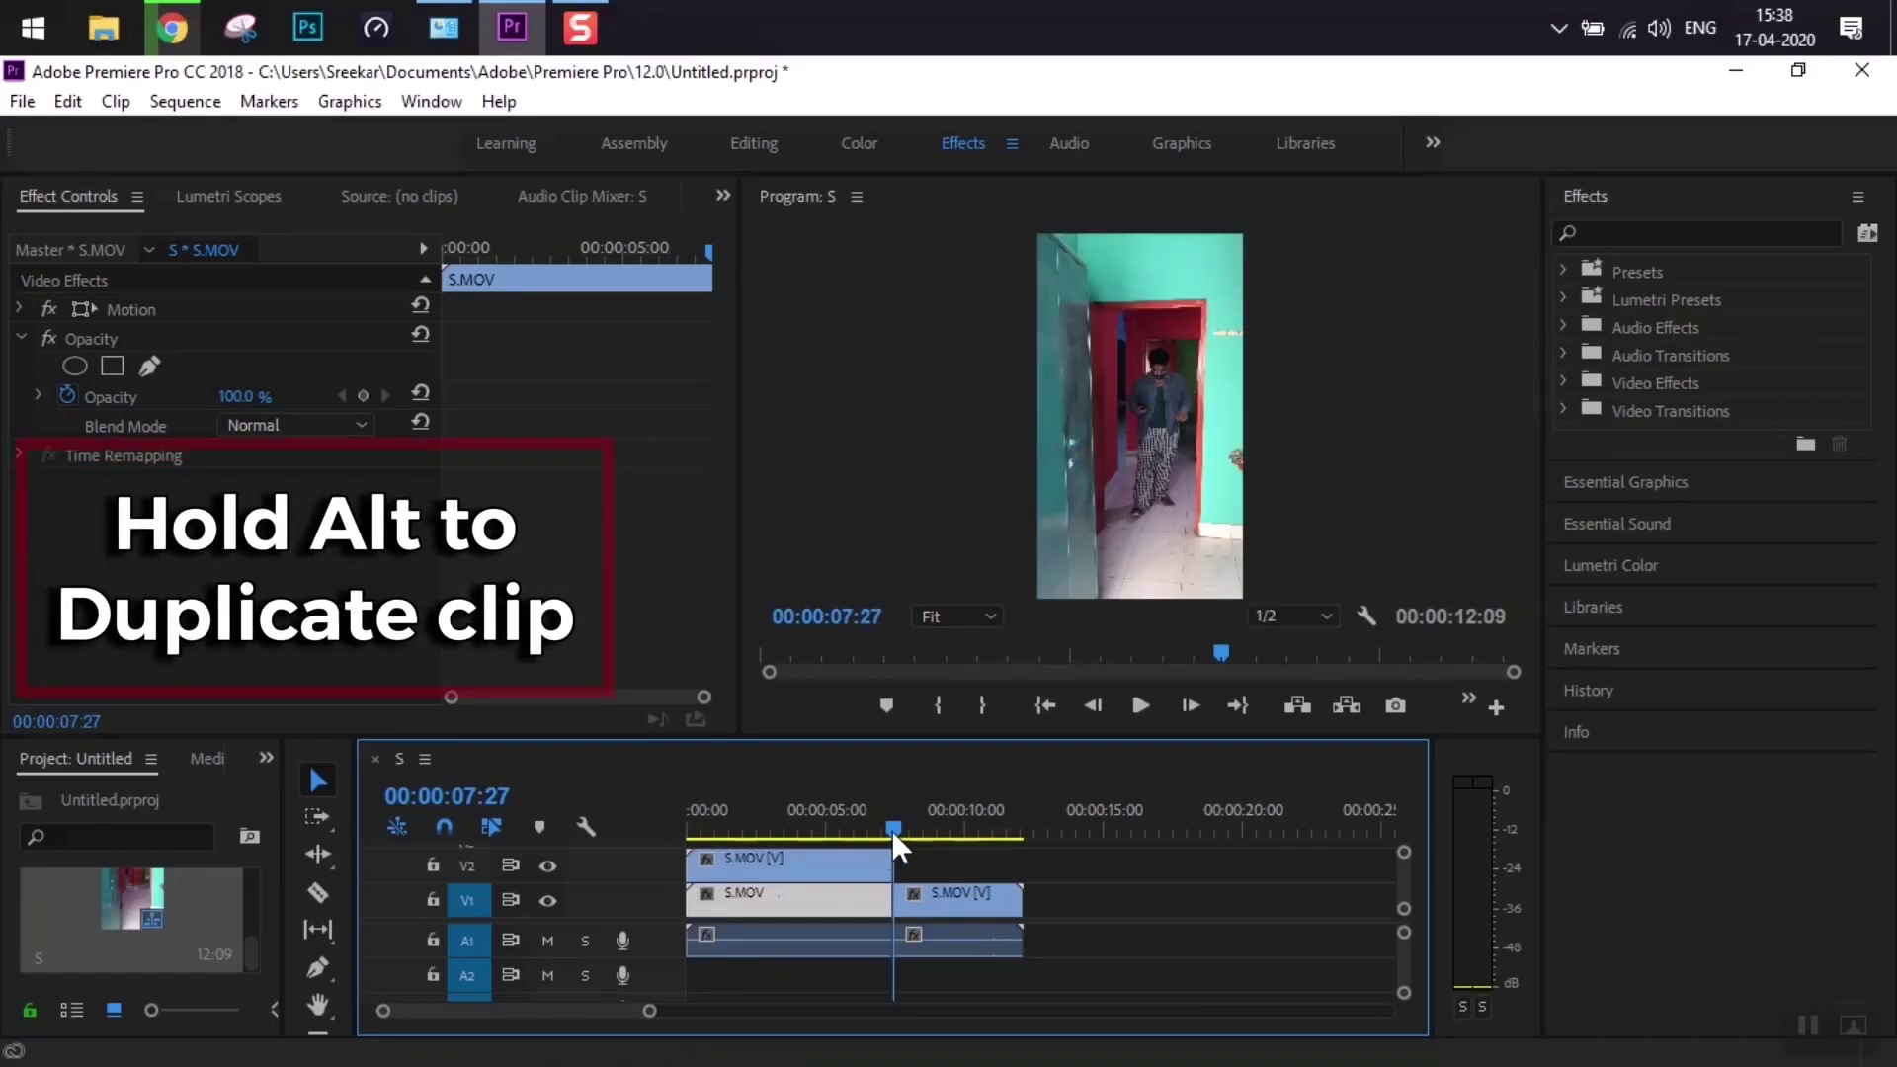
drag(891, 830, 677, 845)
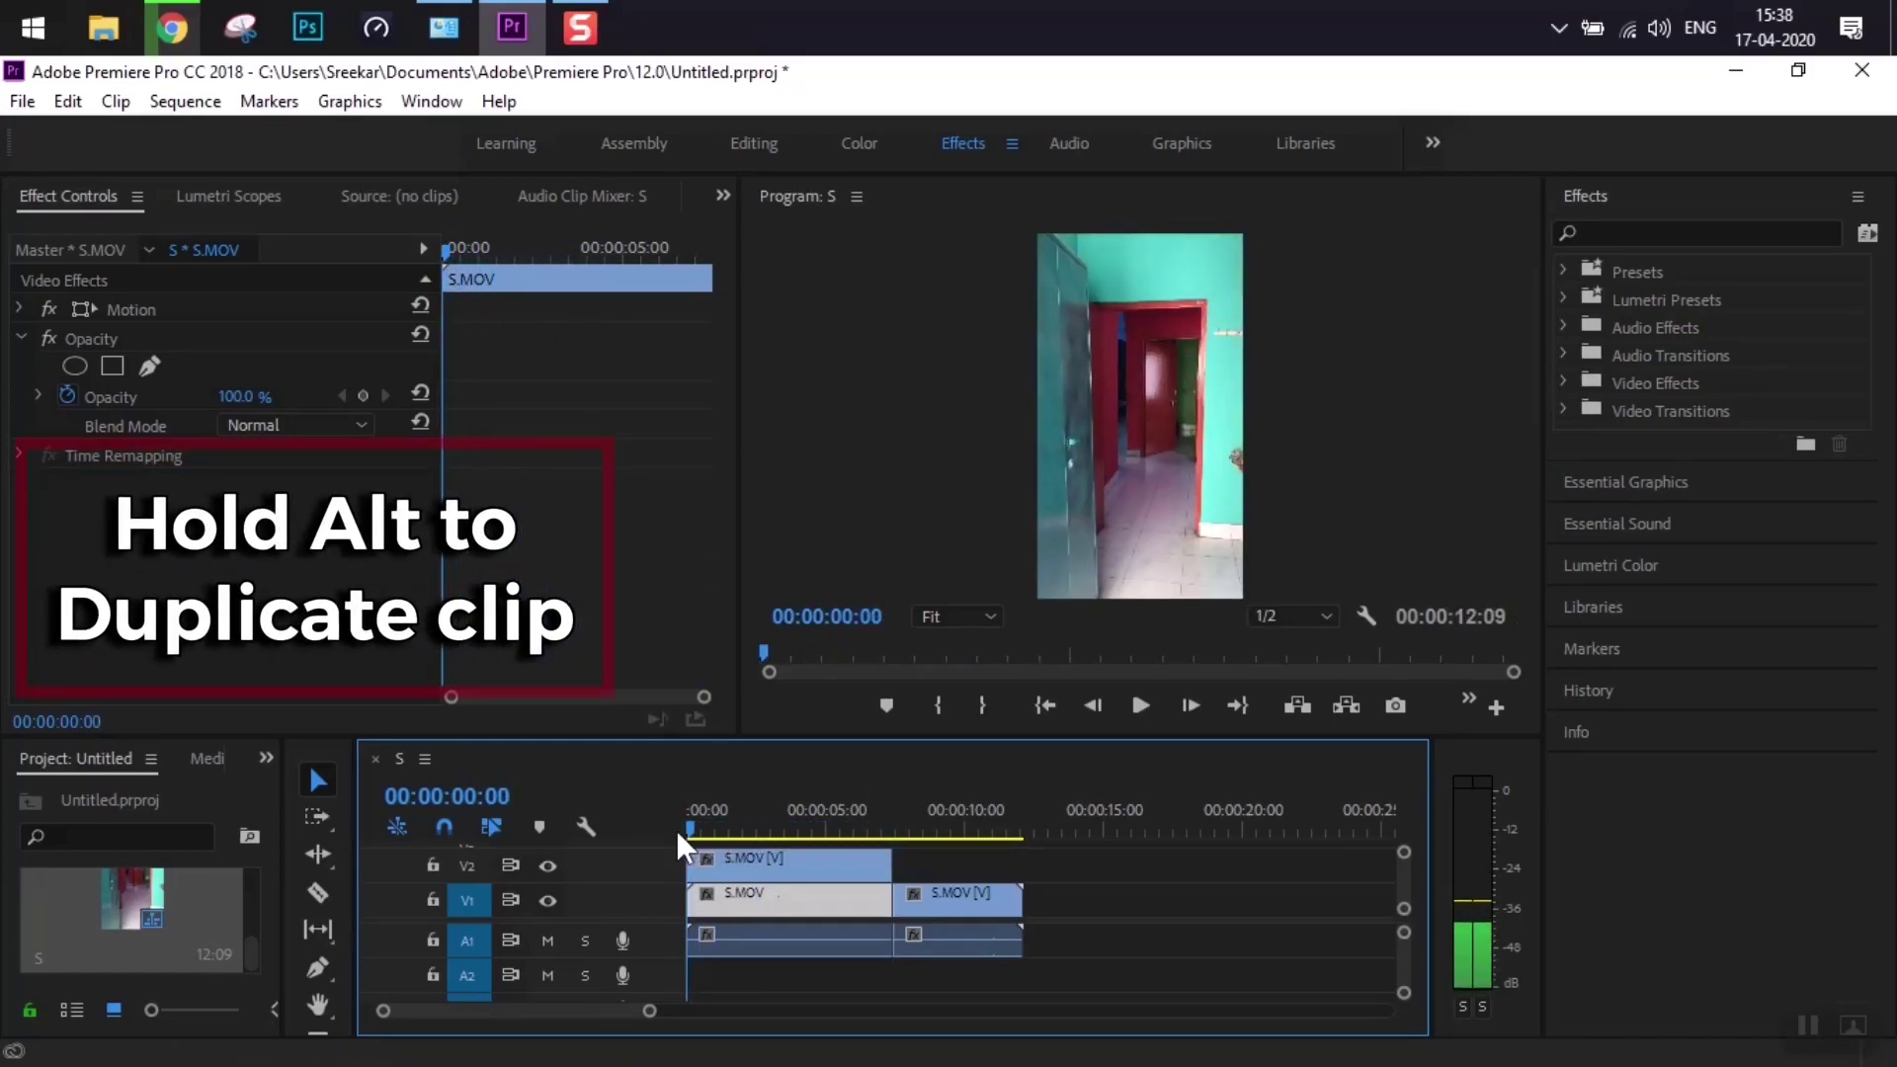
Apply Add Frame Hold to the first clip part, then select the V2 copy at the start.
right_click(768, 897)
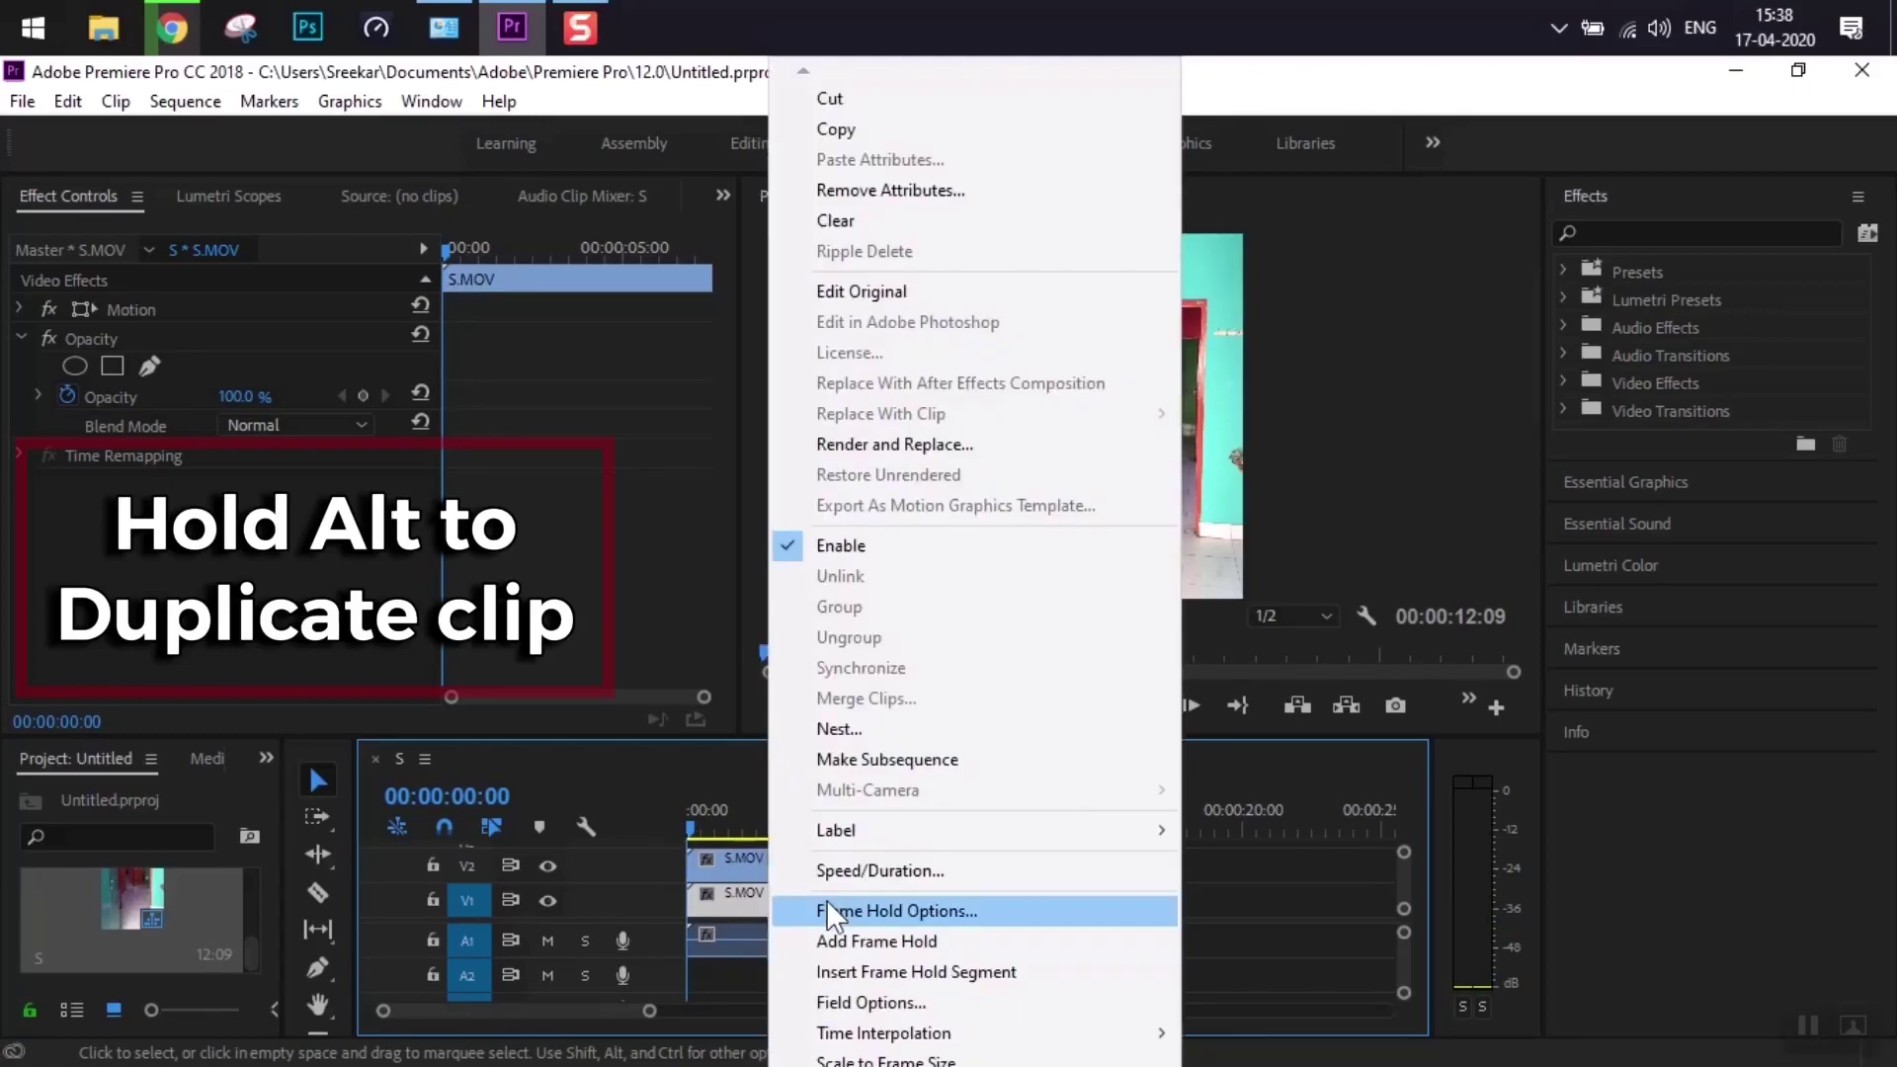
click(863, 943)
mouse_move(705, 822)
mouse_down()
mouse_move(755, 827)
mouse_move(672, 828)
mouse_up()
click(785, 869)
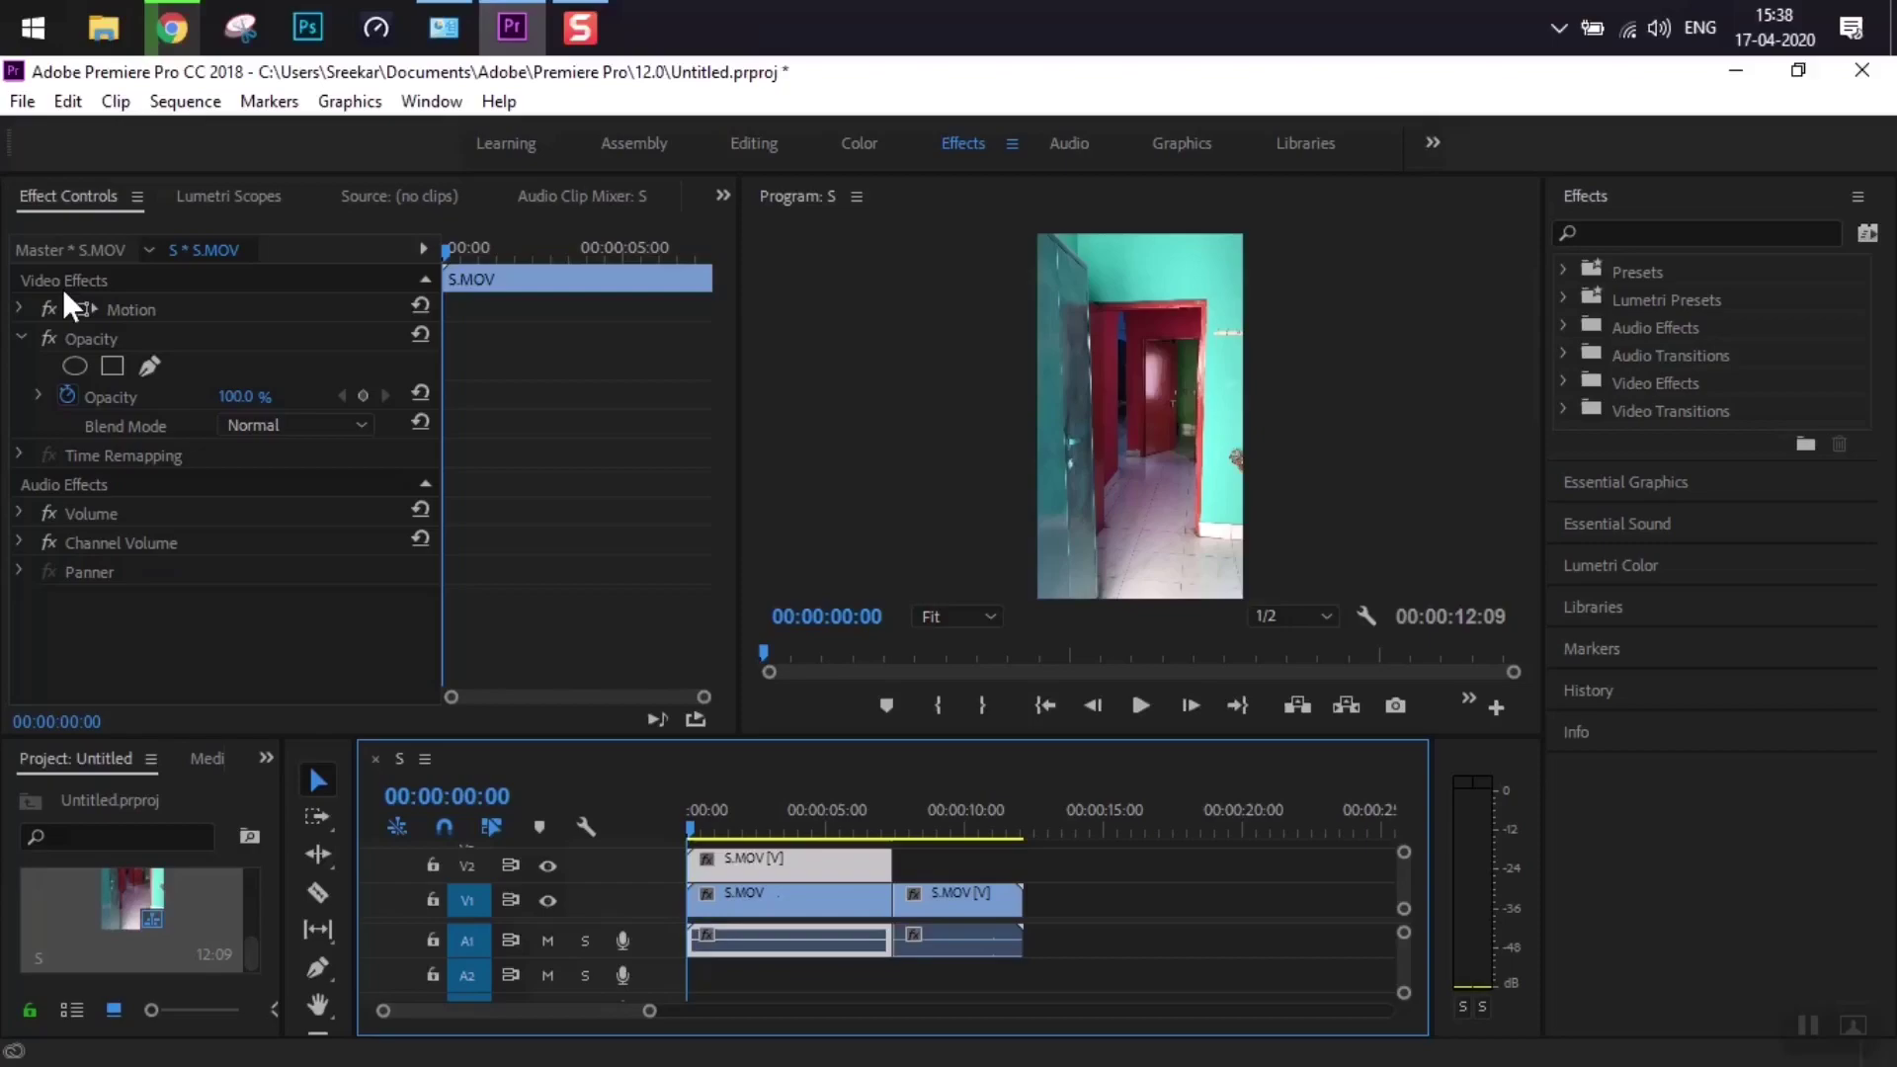
Start a hand-drawn opacity mask on the V2 clip and view the preview at 100%.
click(26, 329)
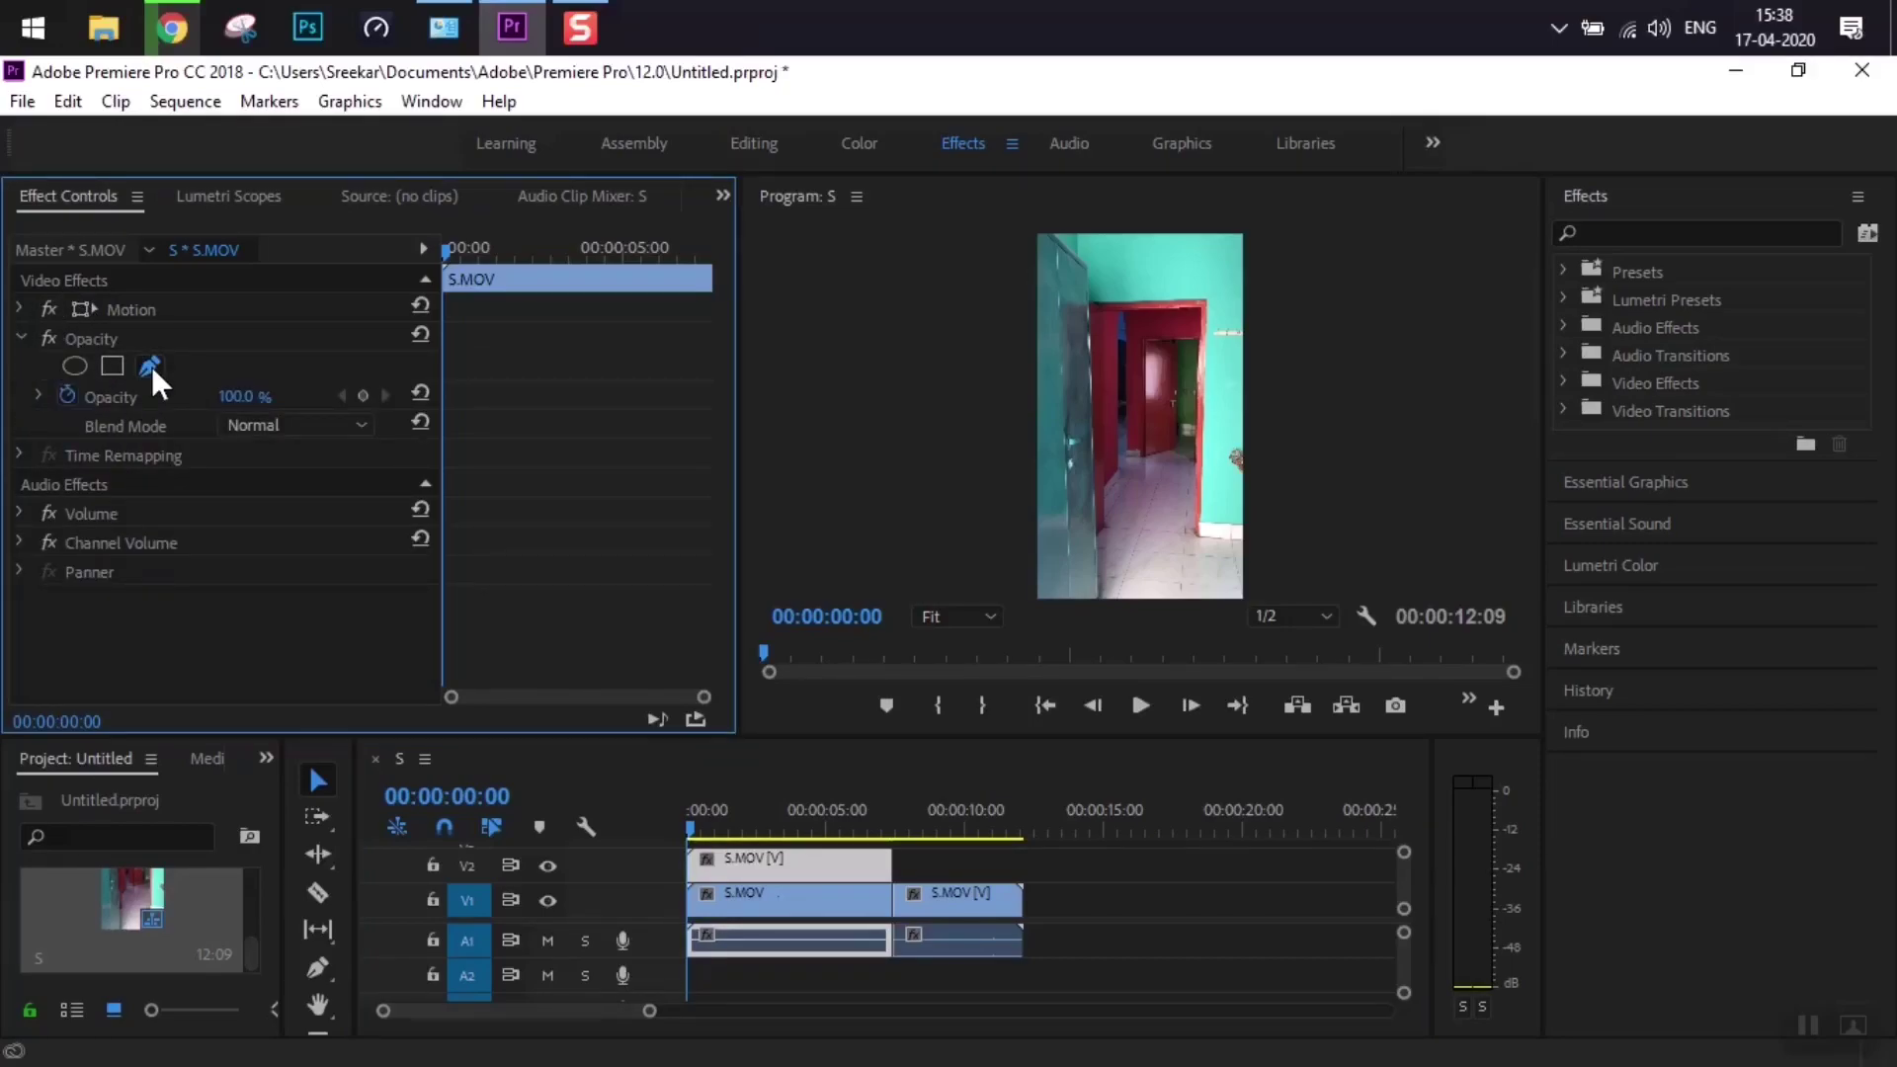
click(114, 366)
click(986, 618)
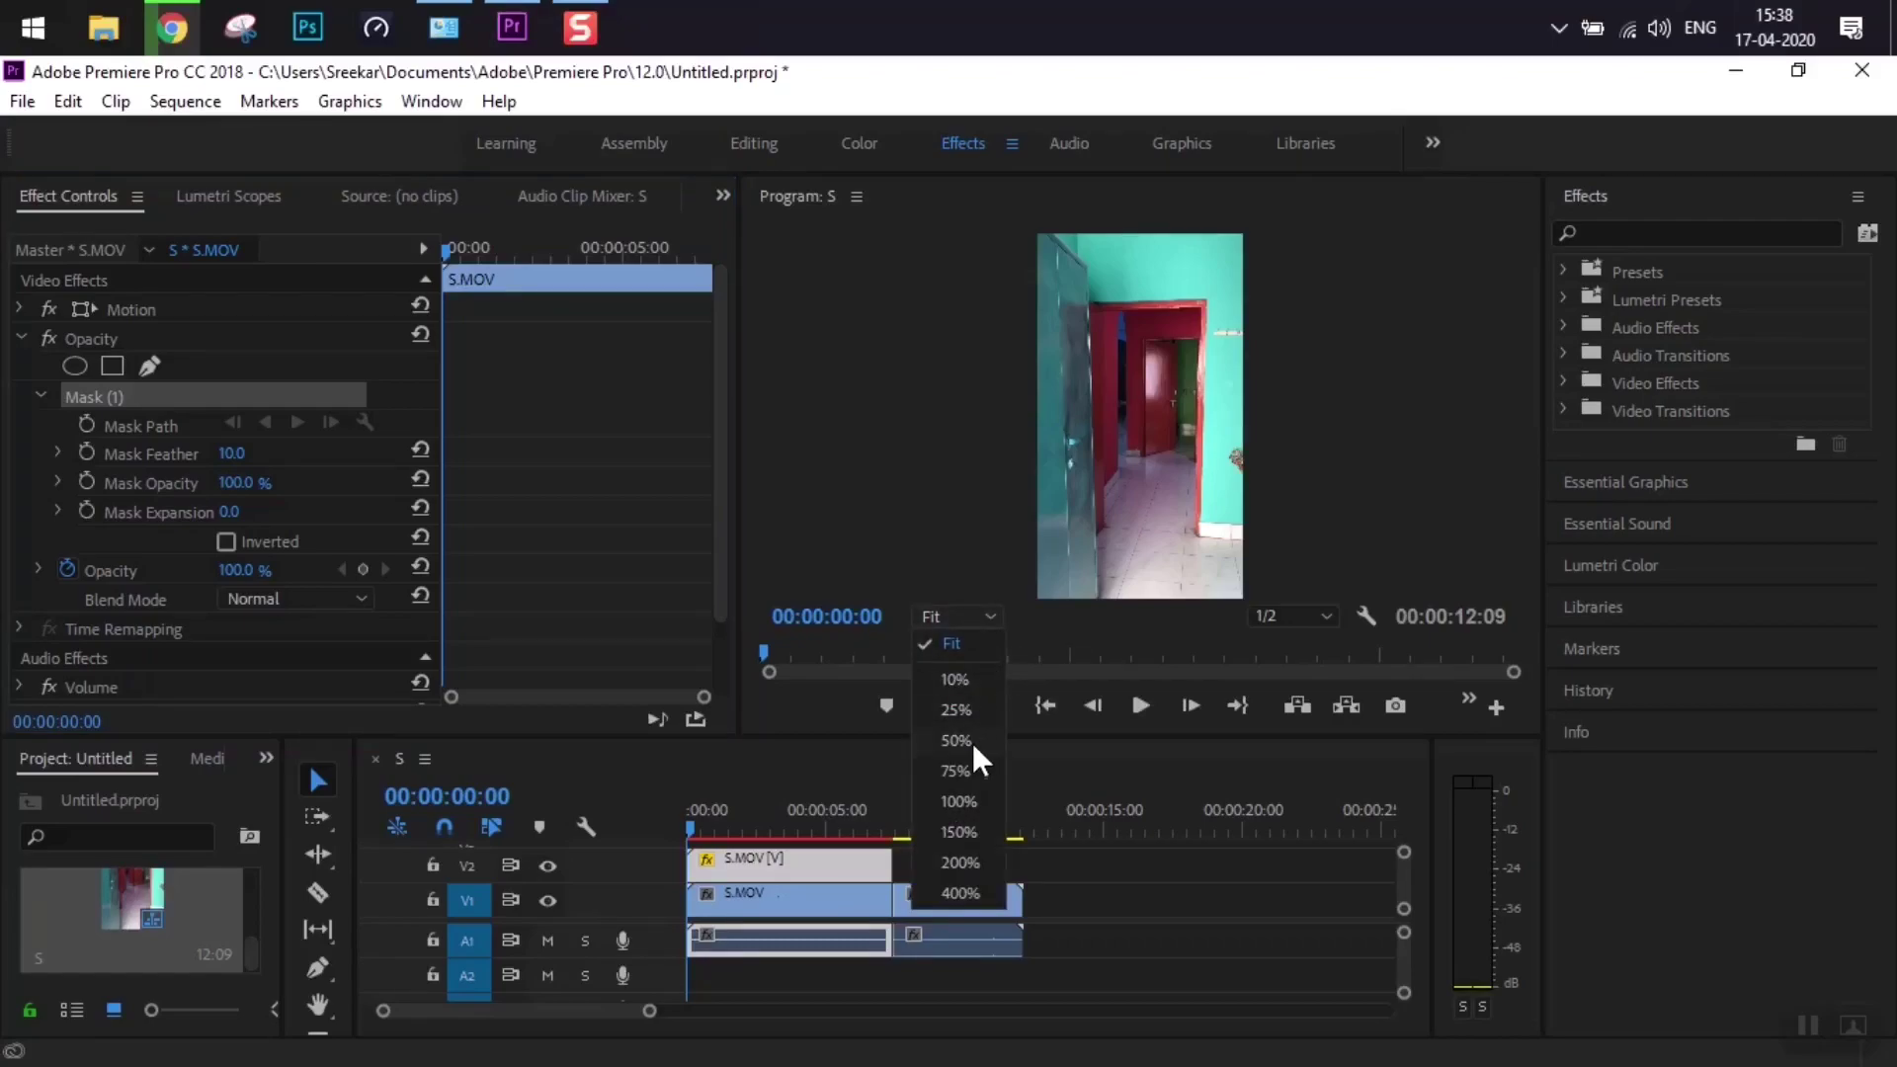
click(958, 802)
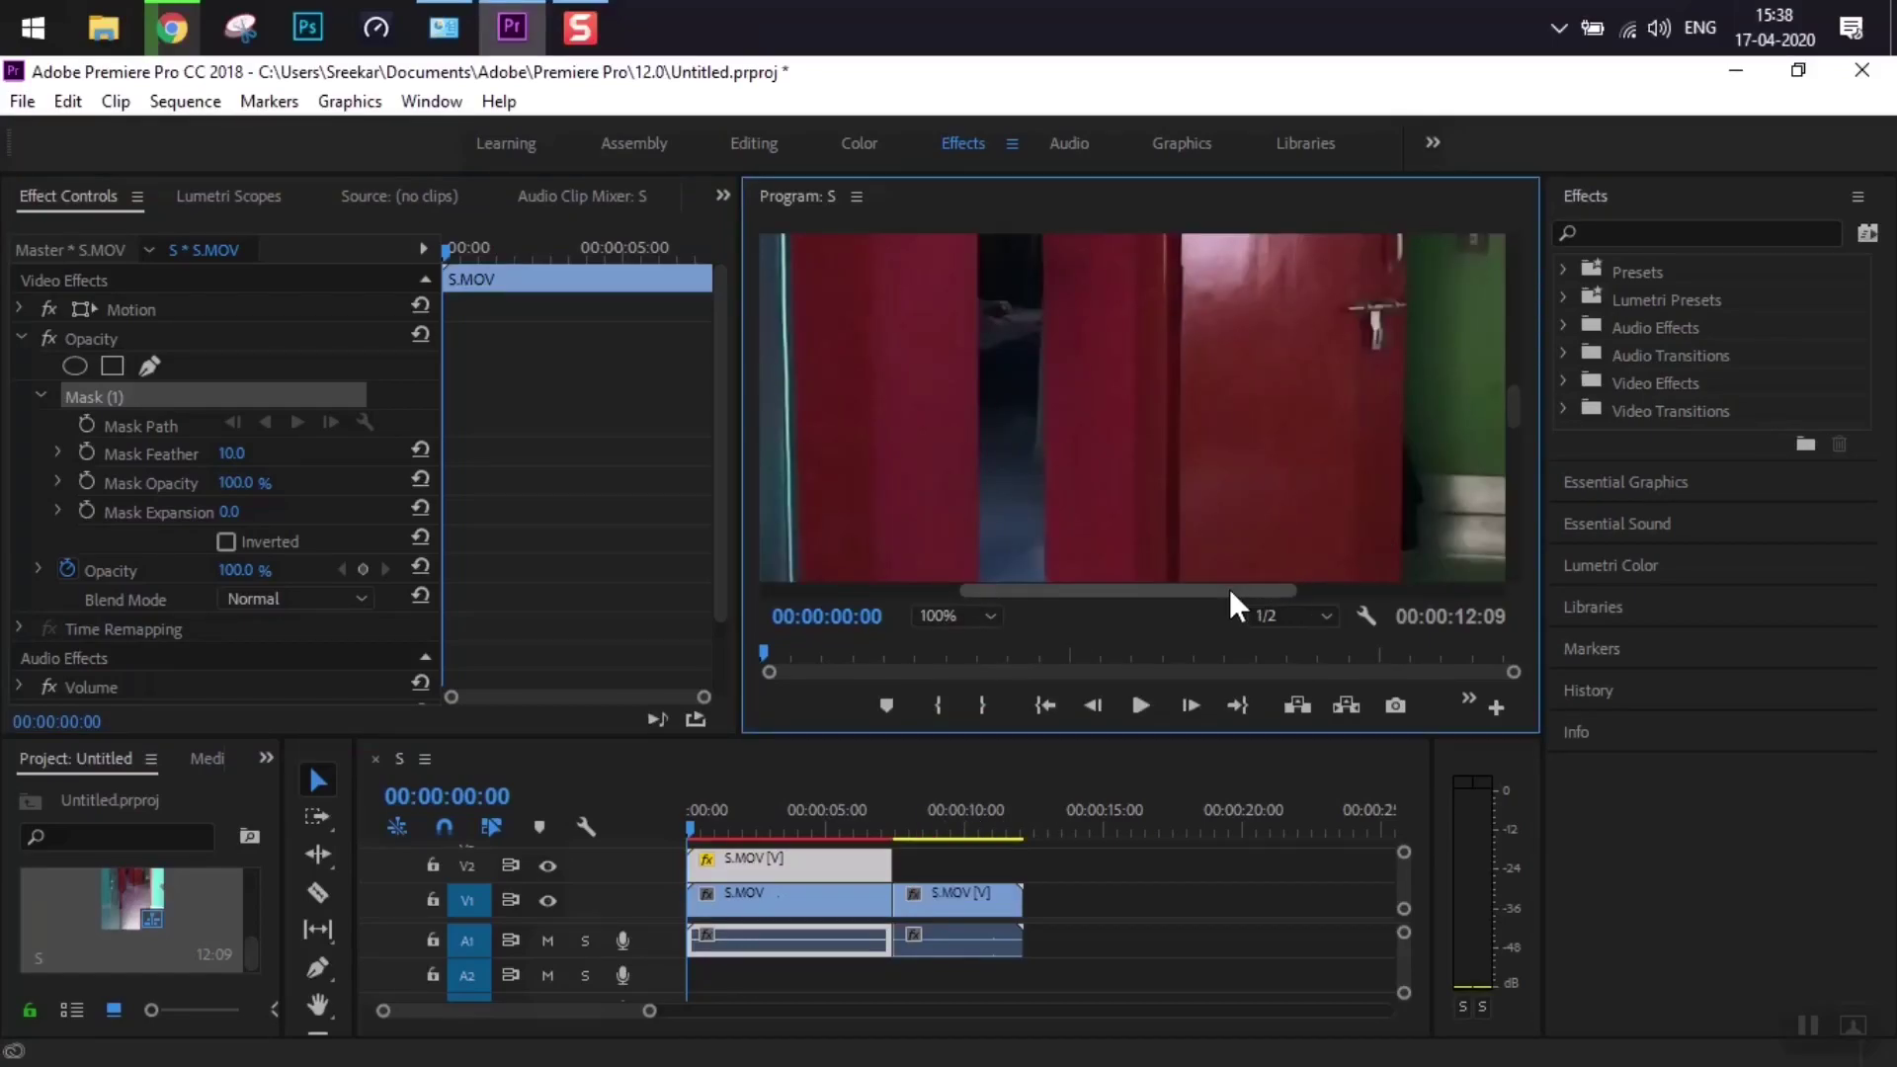
scroll(1430, 540, right, 2)
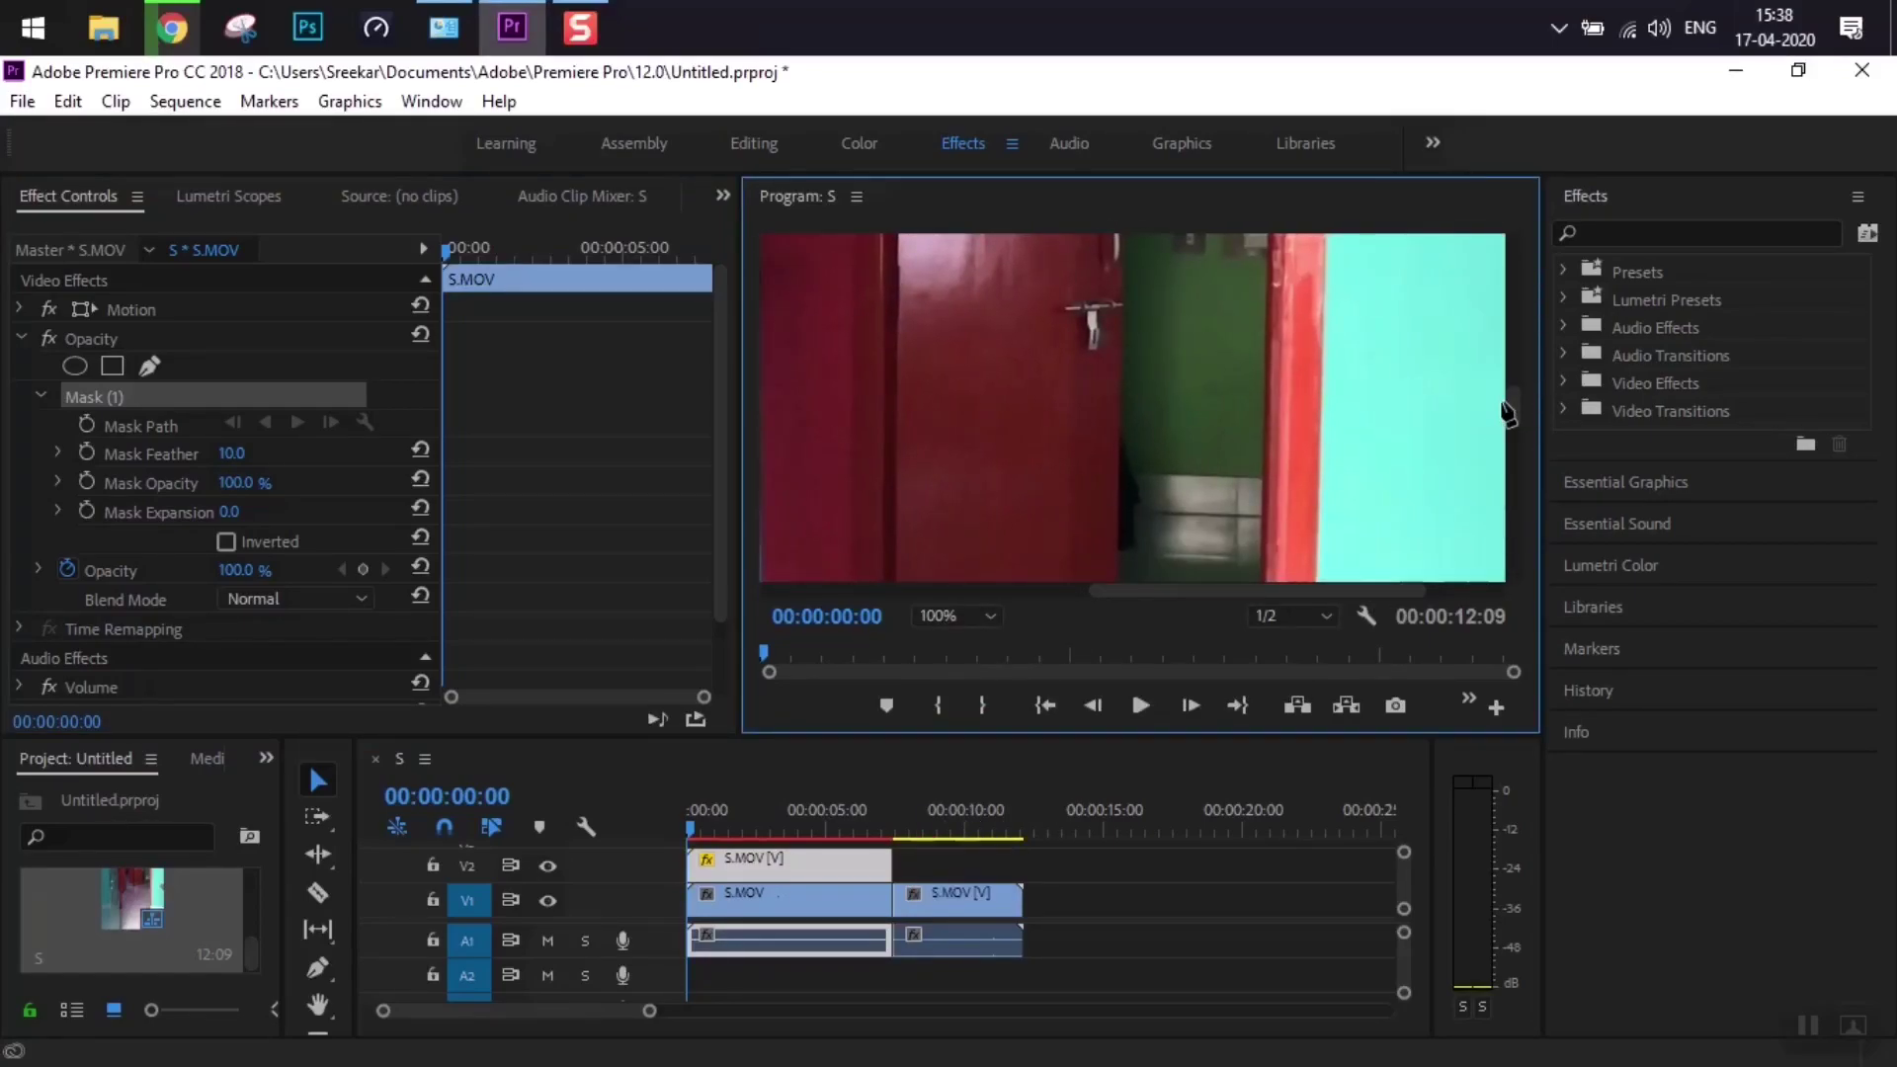
drag(1512, 400, 1504, 504)
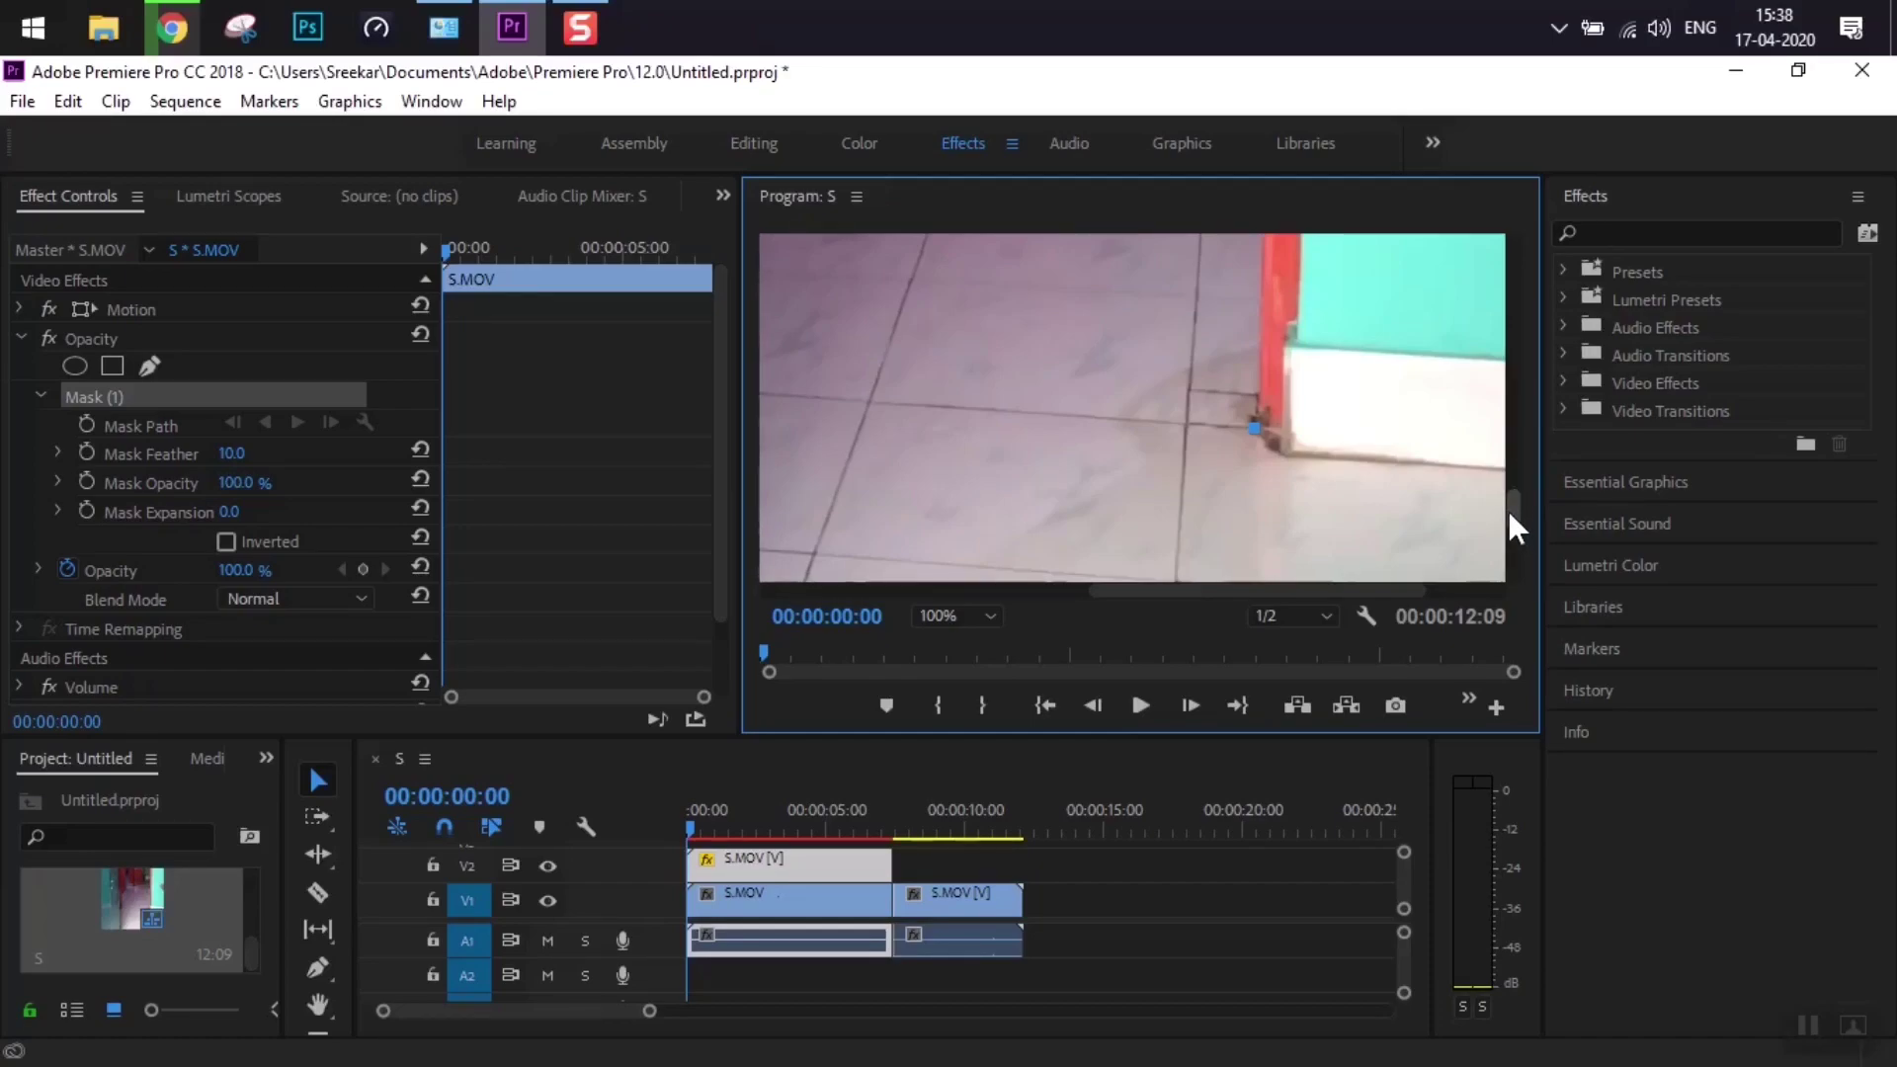
drag(1508, 510, 1511, 300)
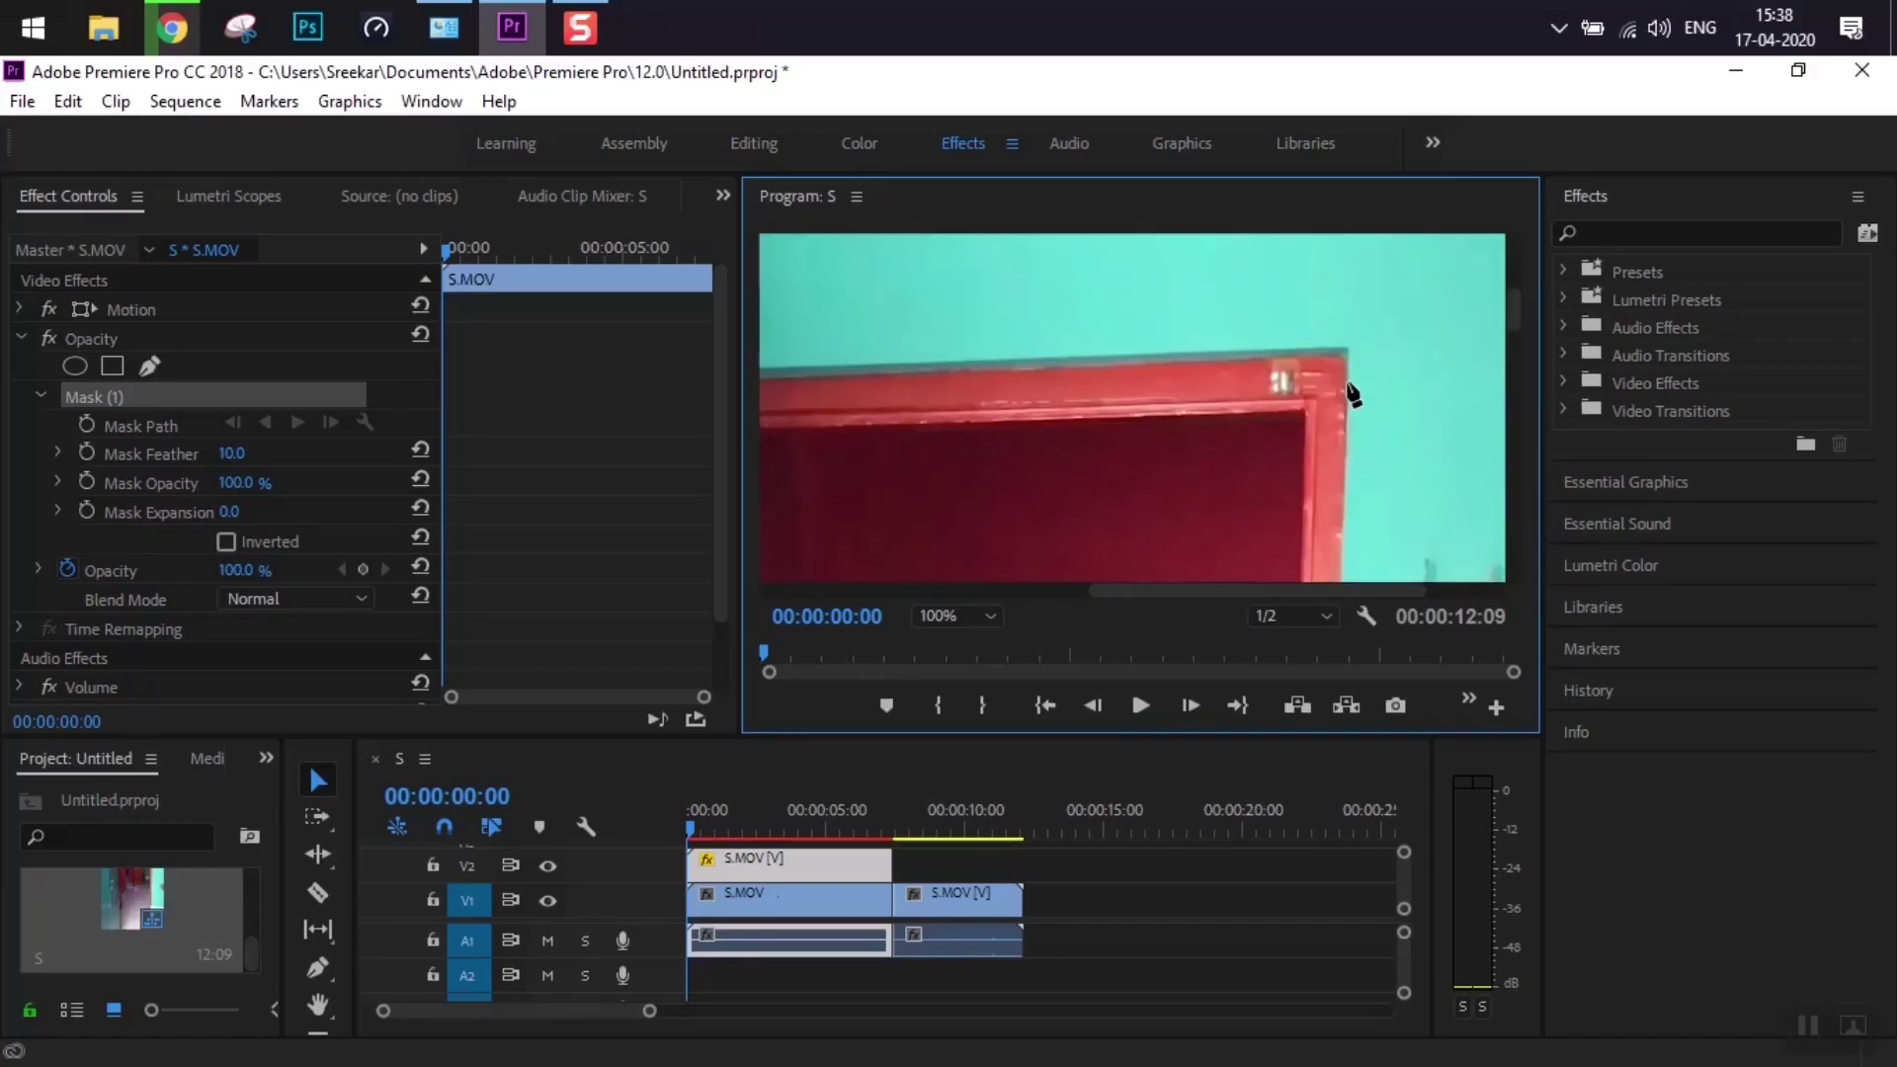
Trace and close the mask around the doorframe, then fit the whole frame in the preview.
click(1301, 418)
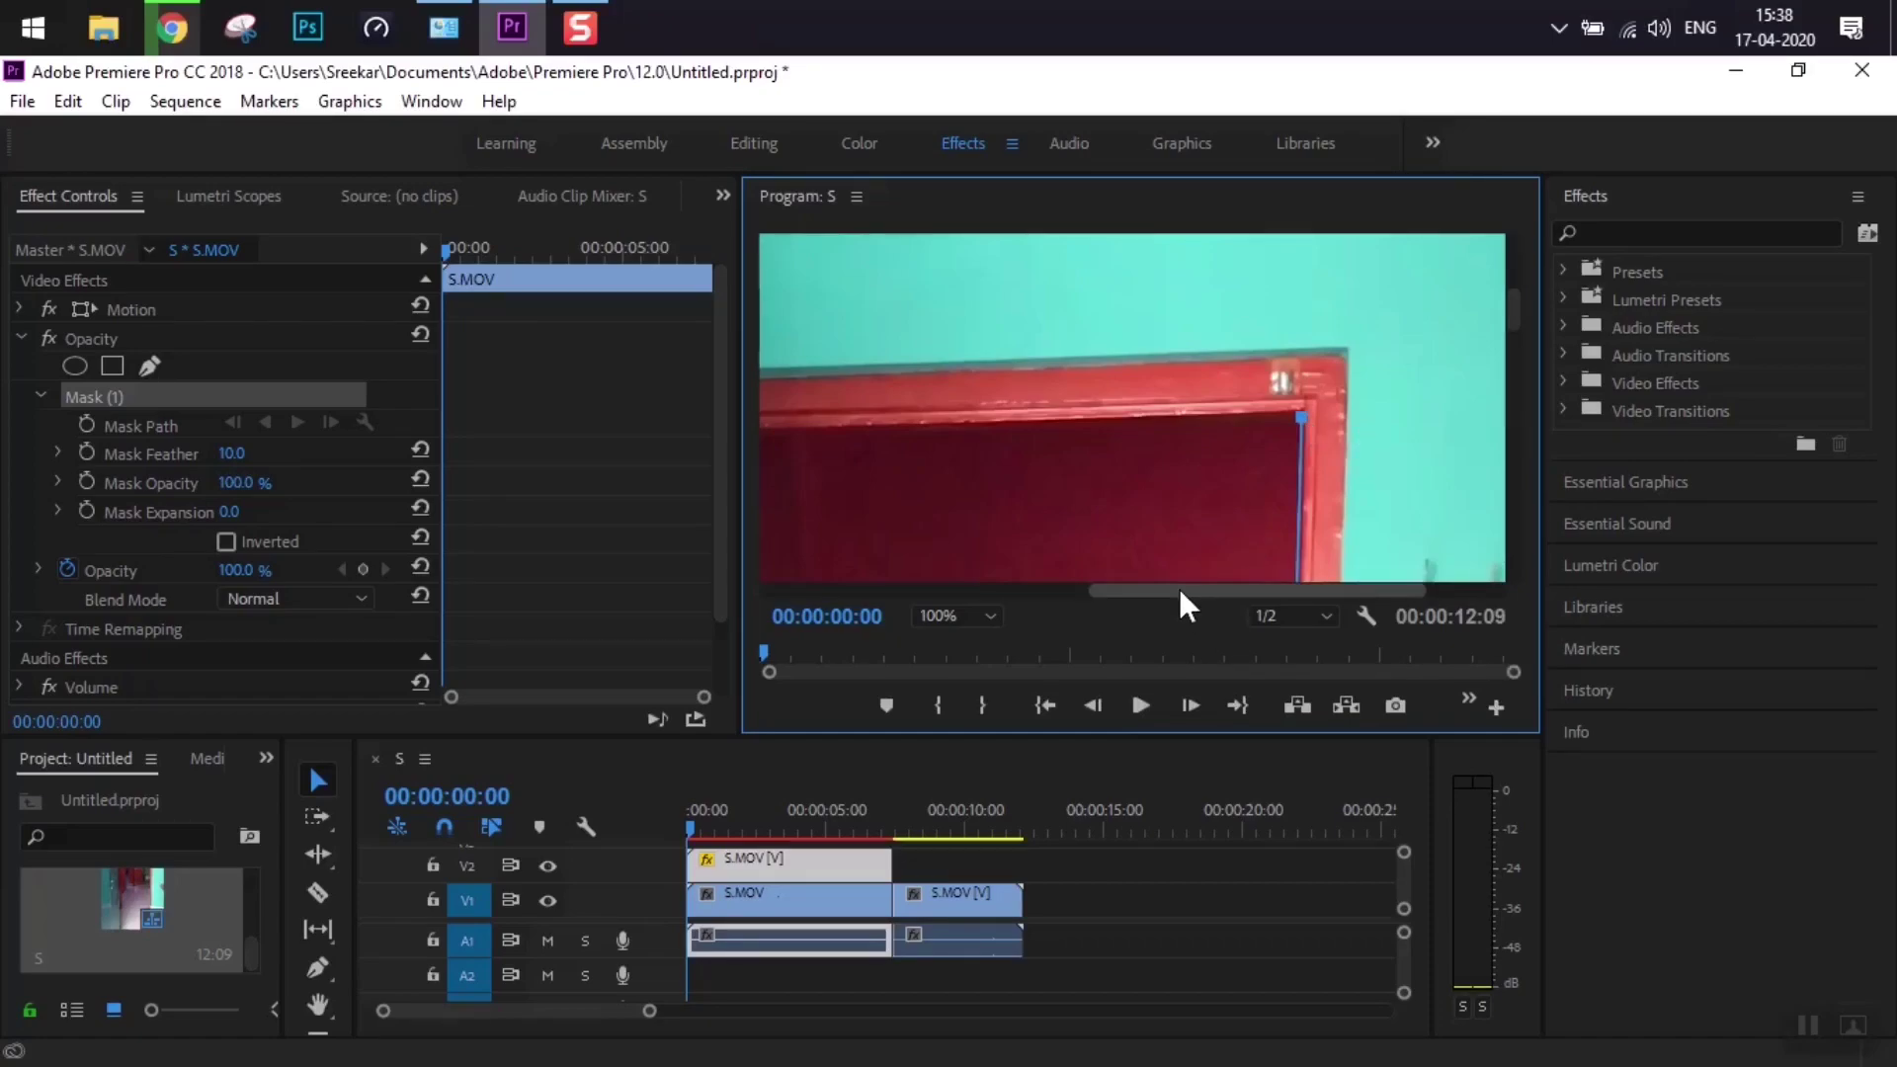
drag(1177, 589, 994, 590)
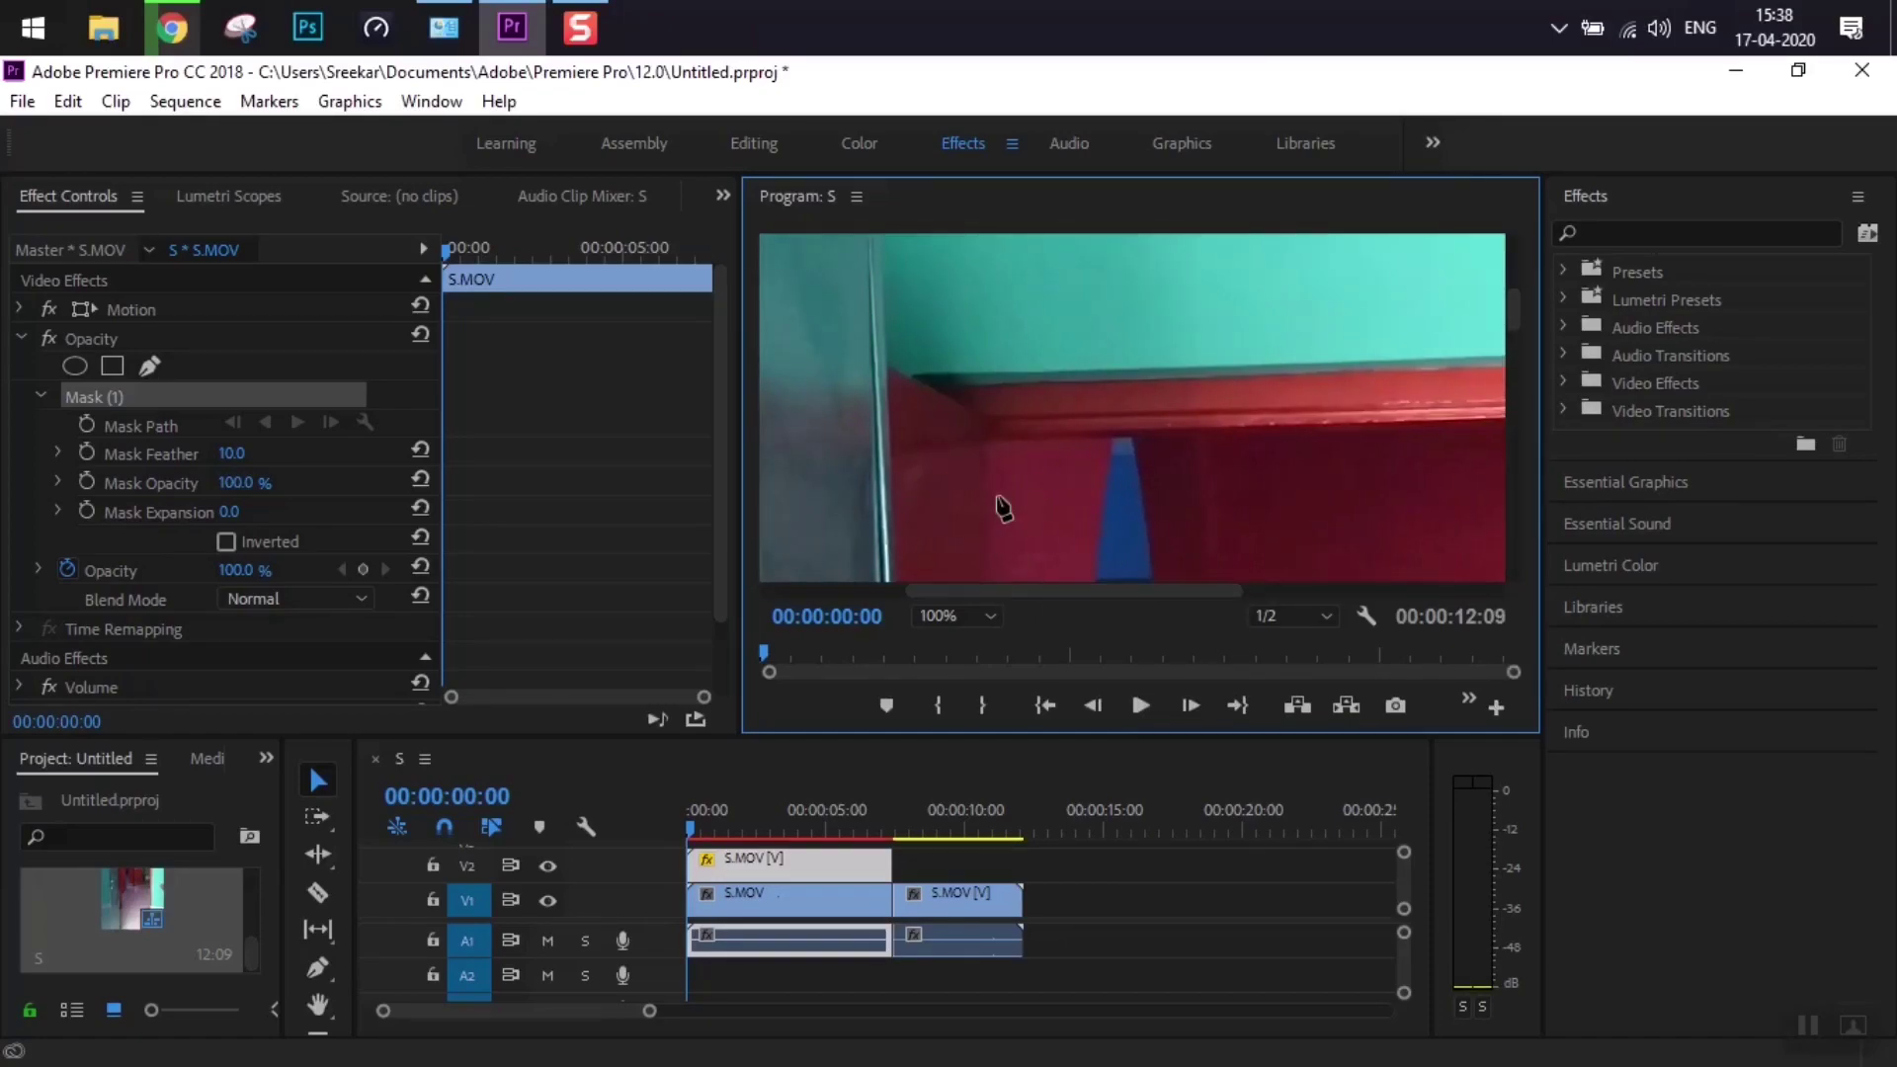
click(985, 438)
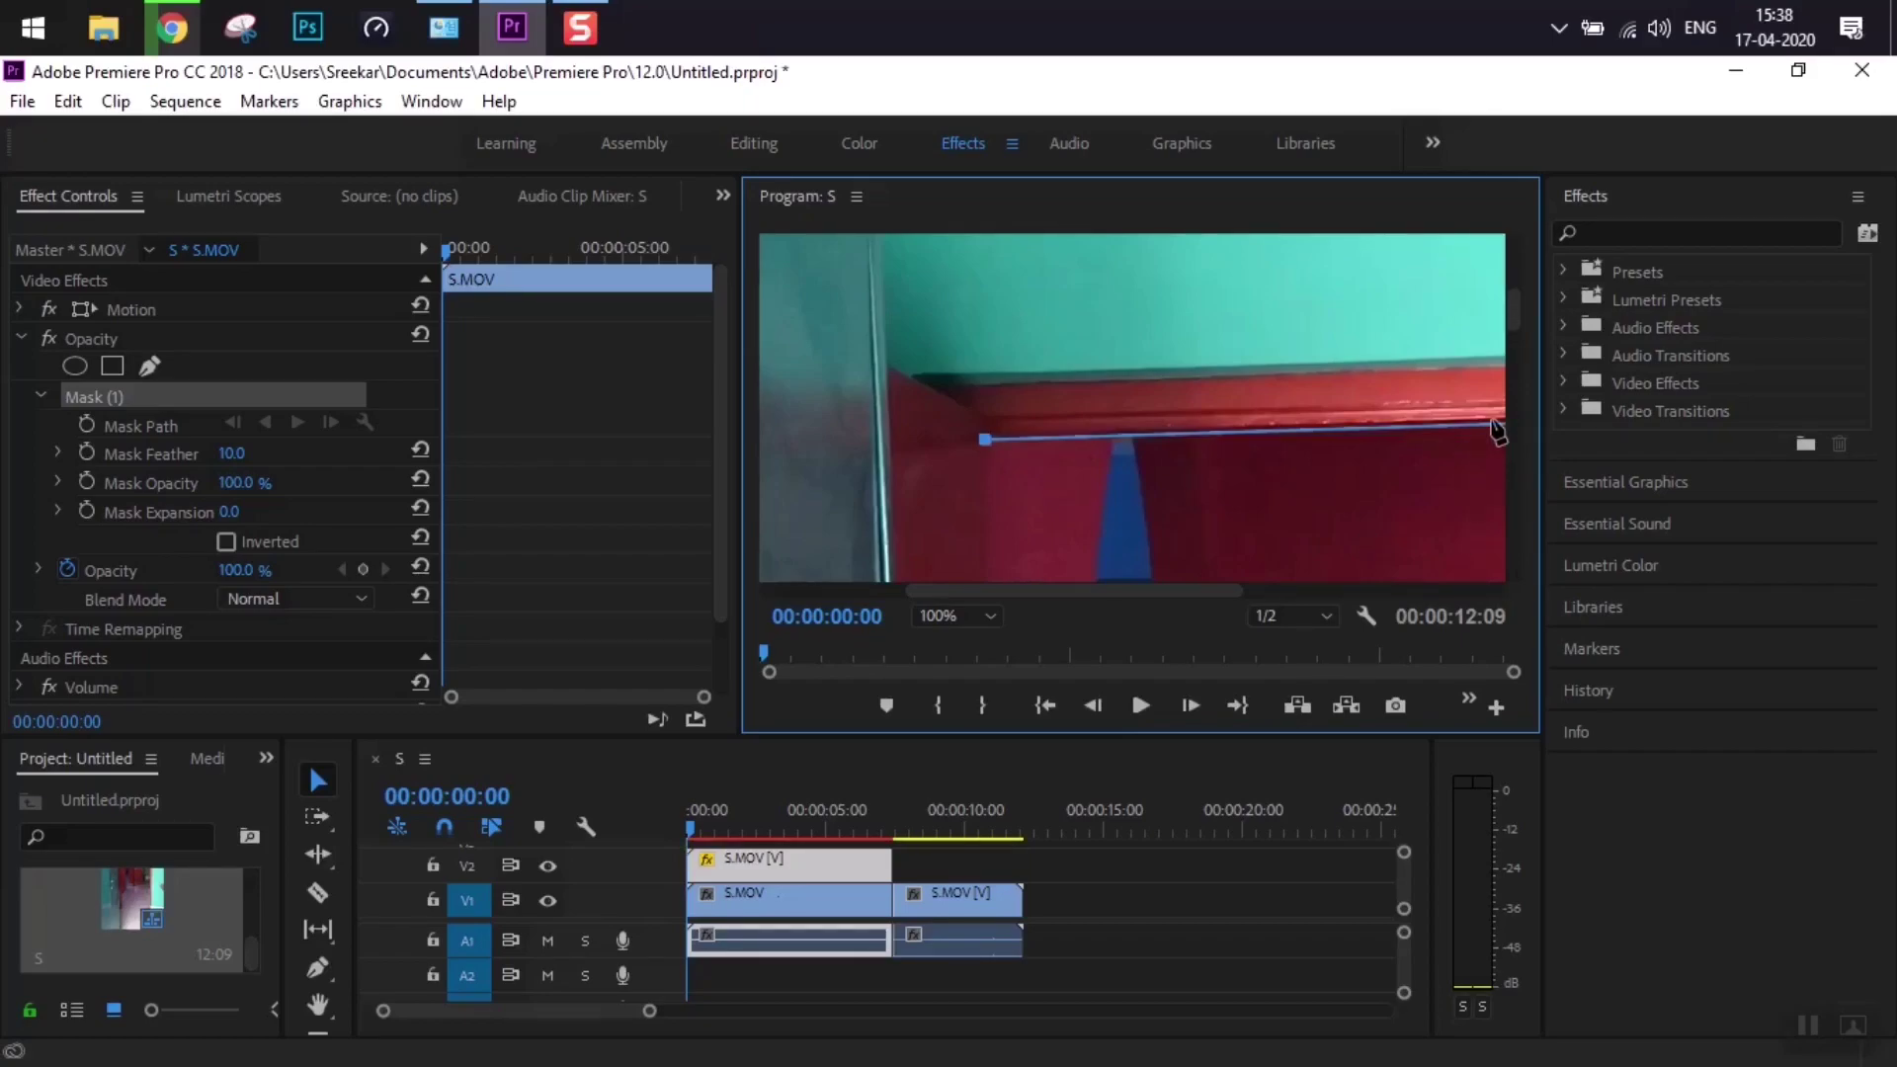
drag(1514, 315, 1498, 524)
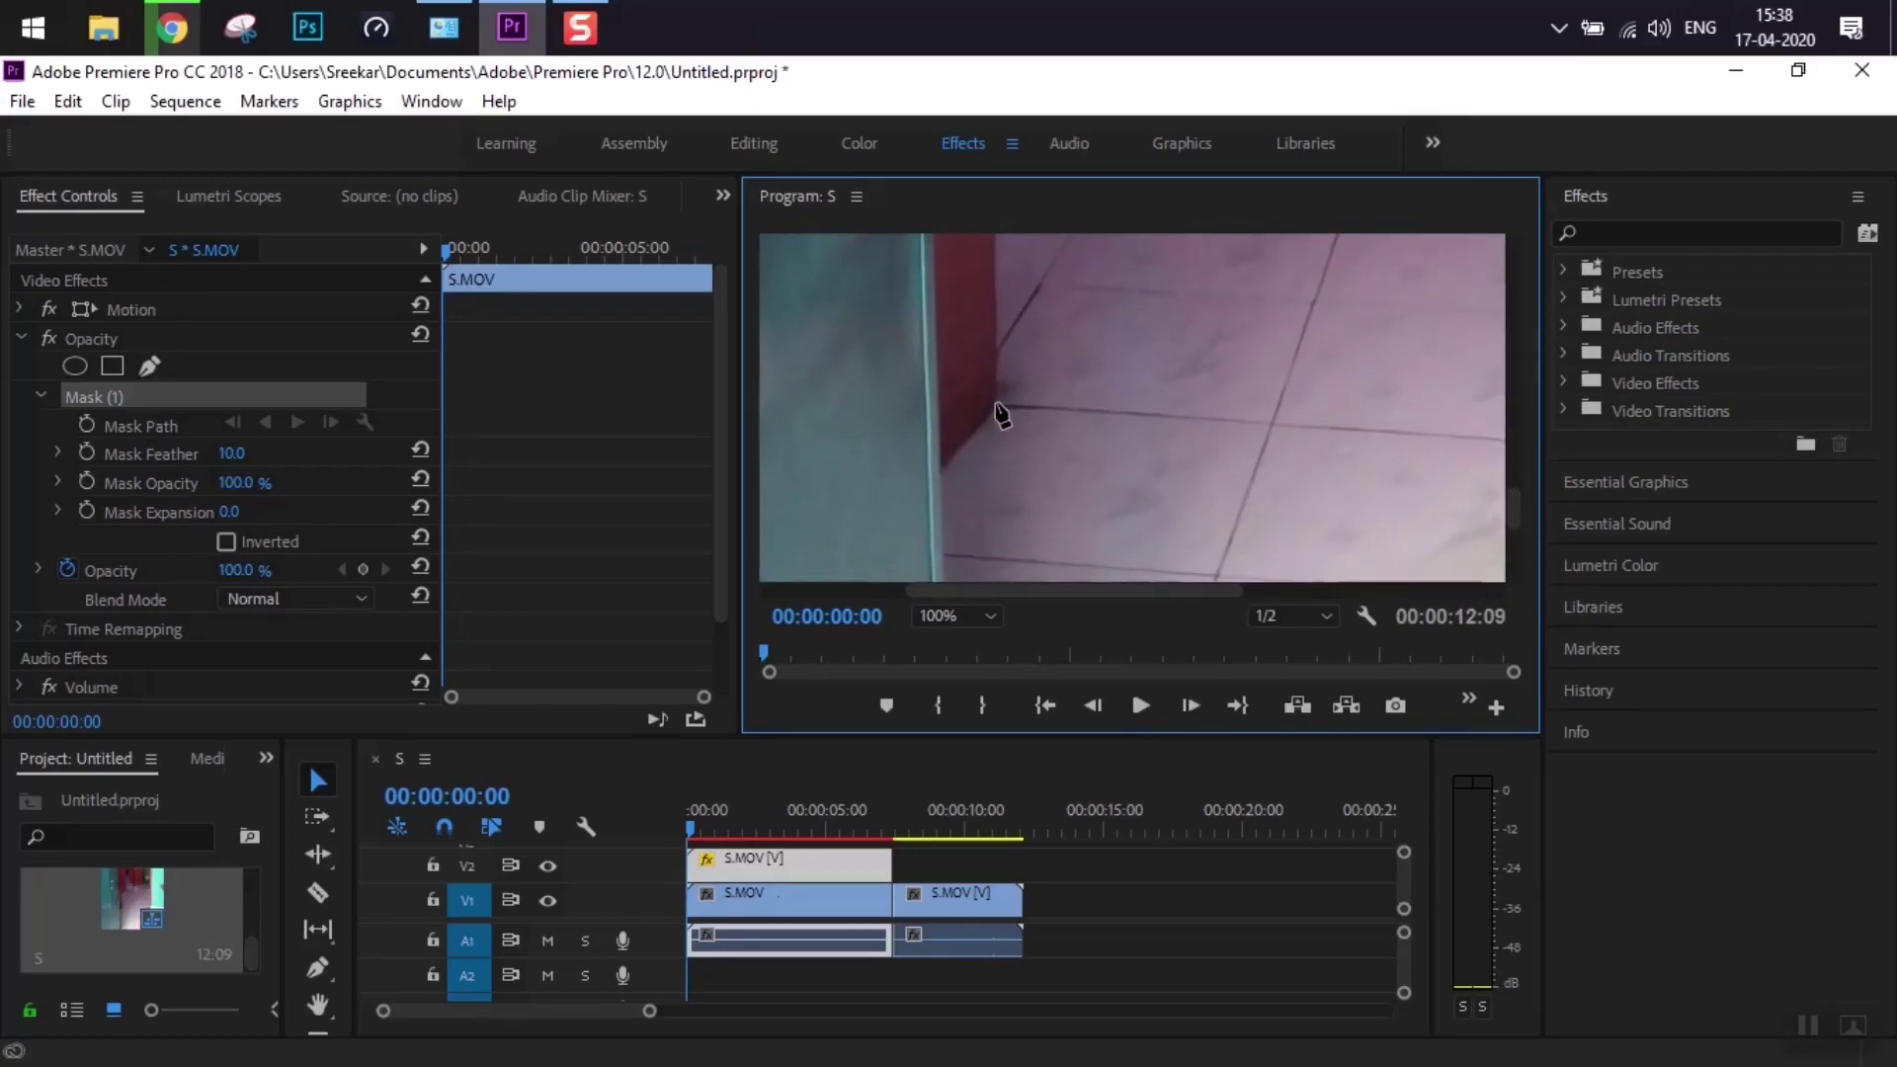
drag(1054, 590, 1257, 590)
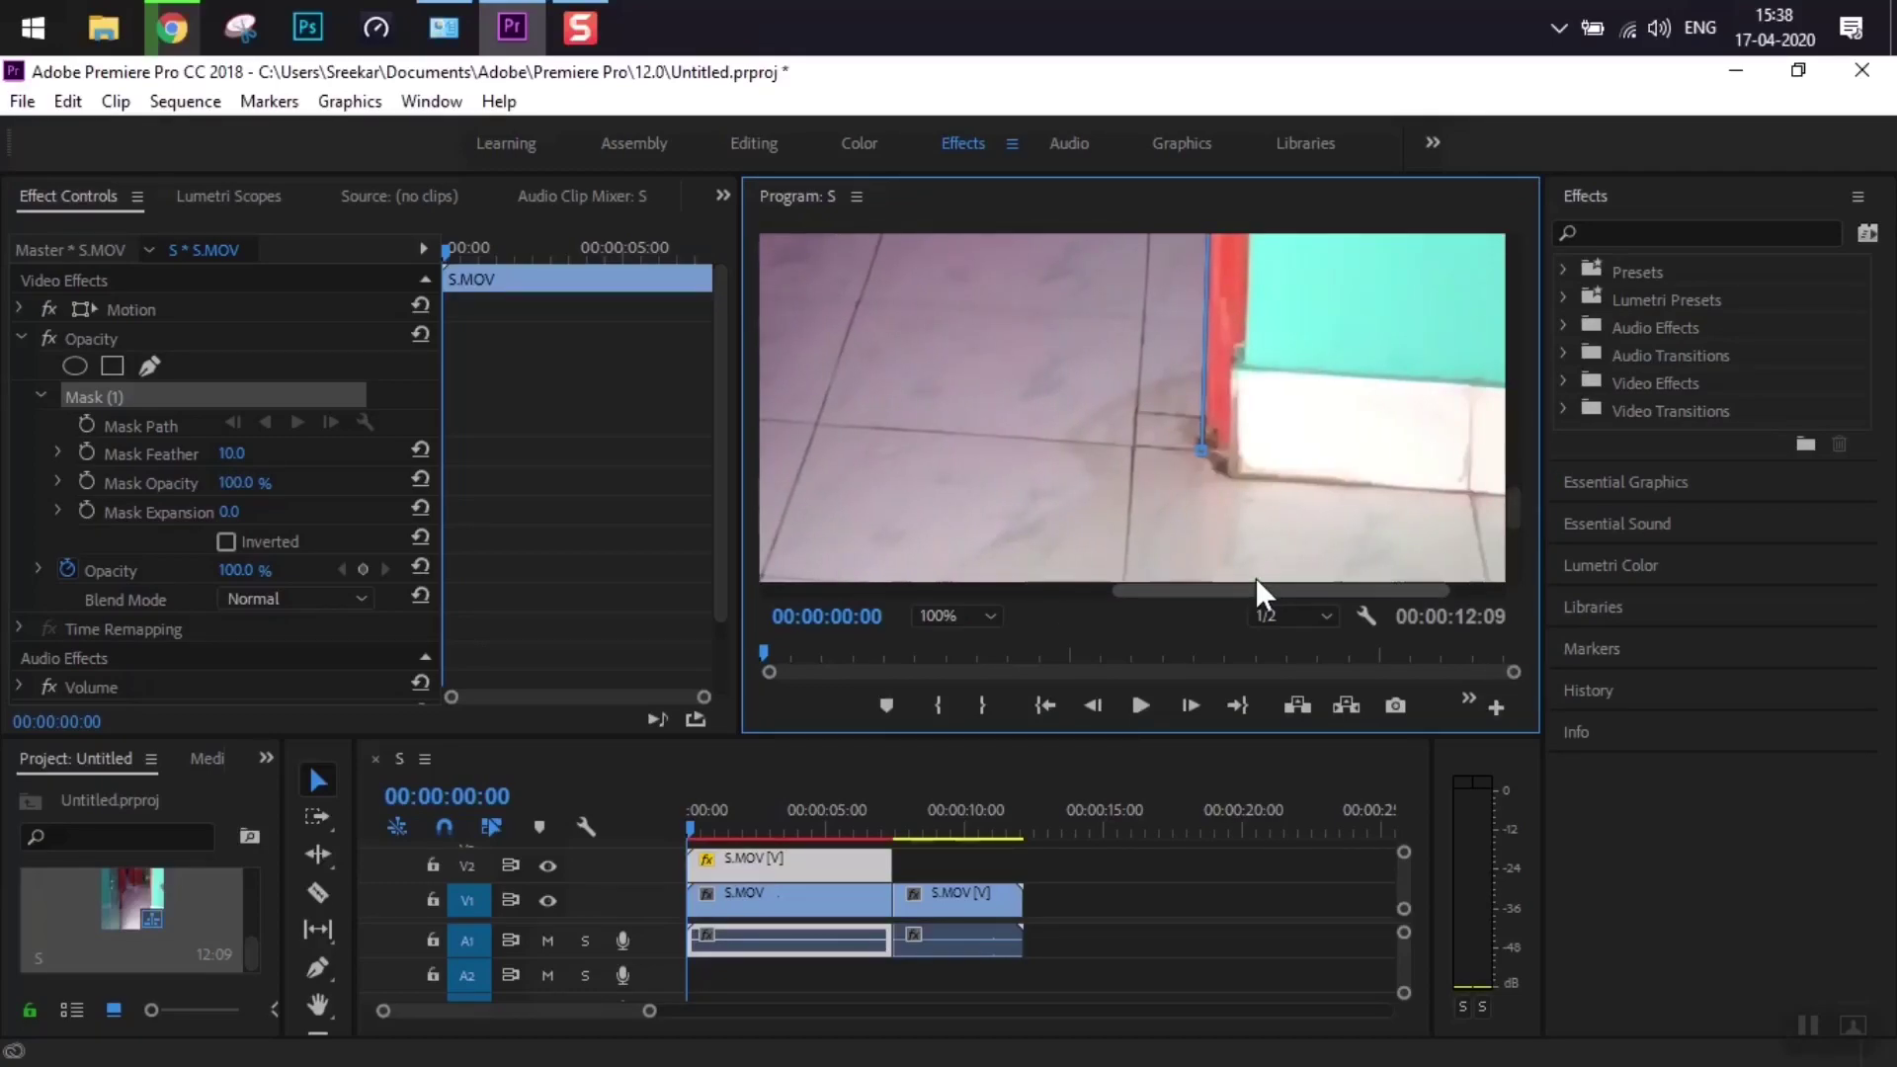
click(1202, 451)
click(945, 610)
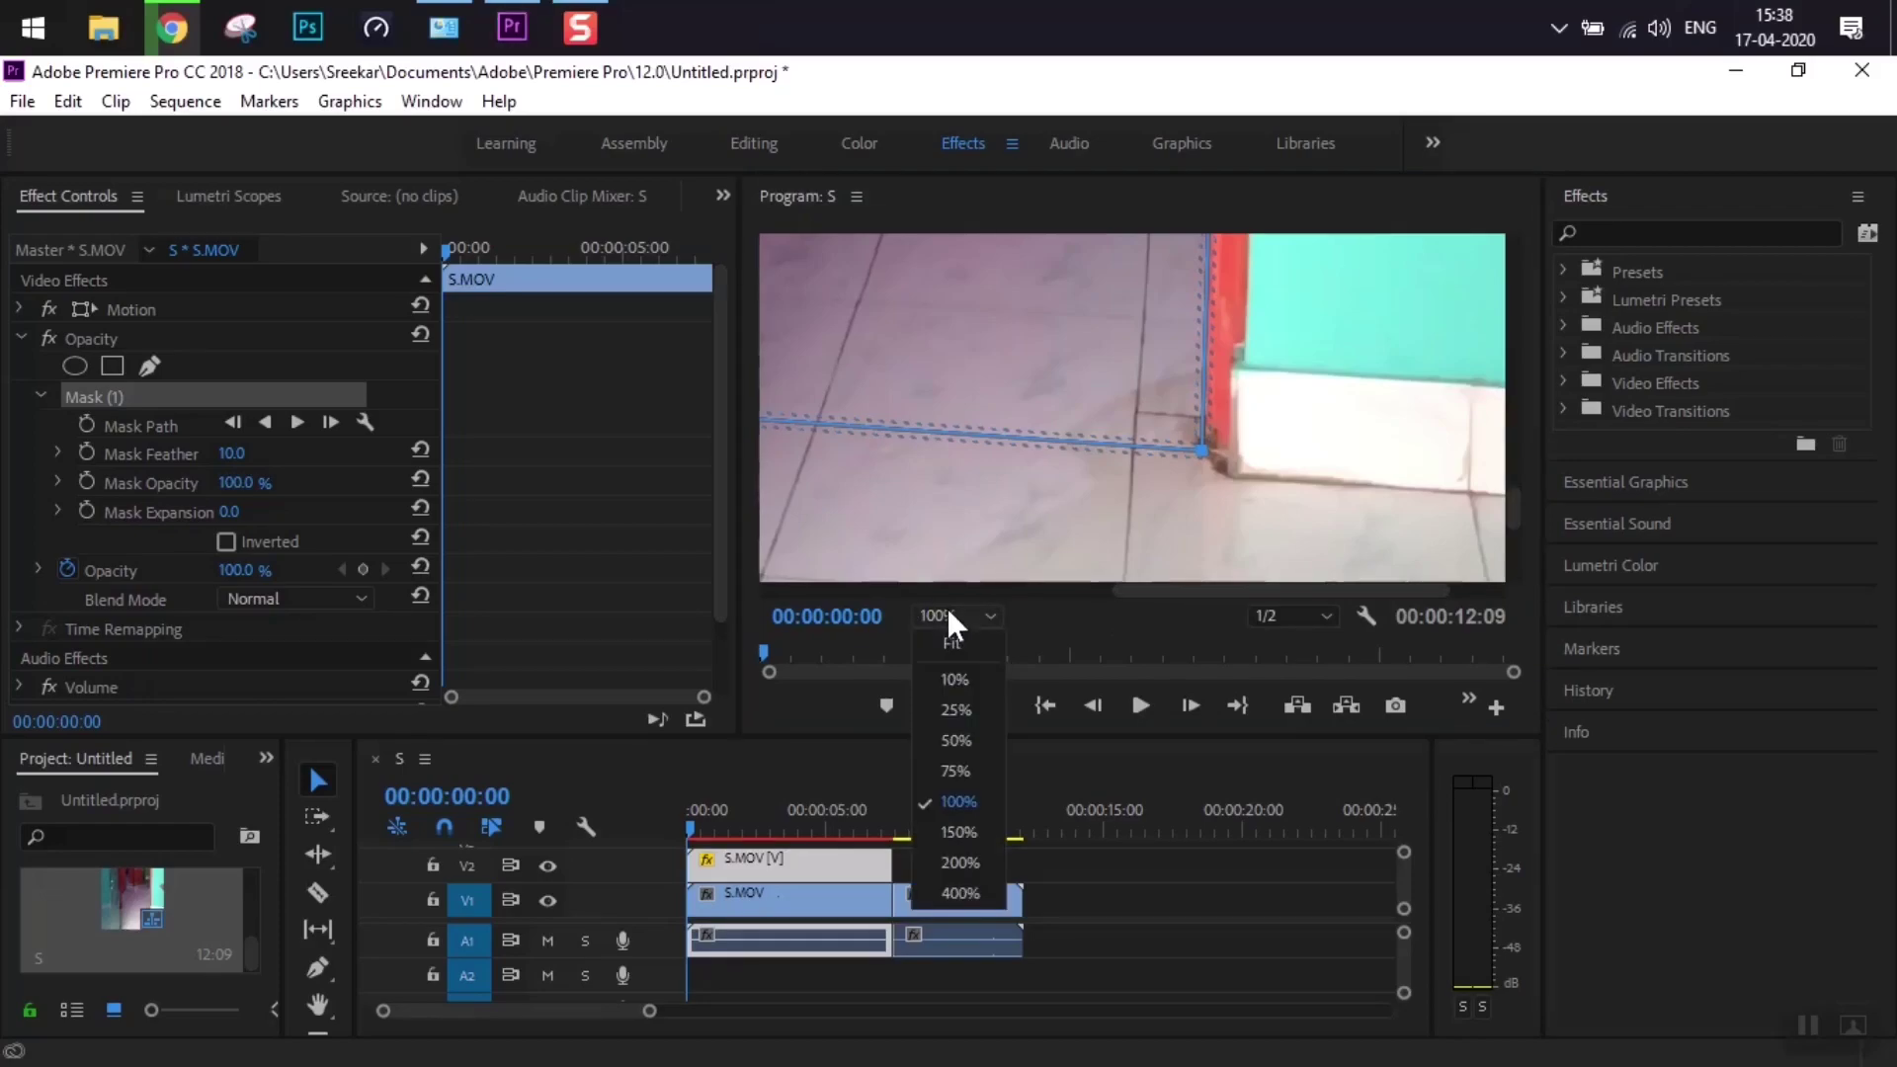
click(949, 644)
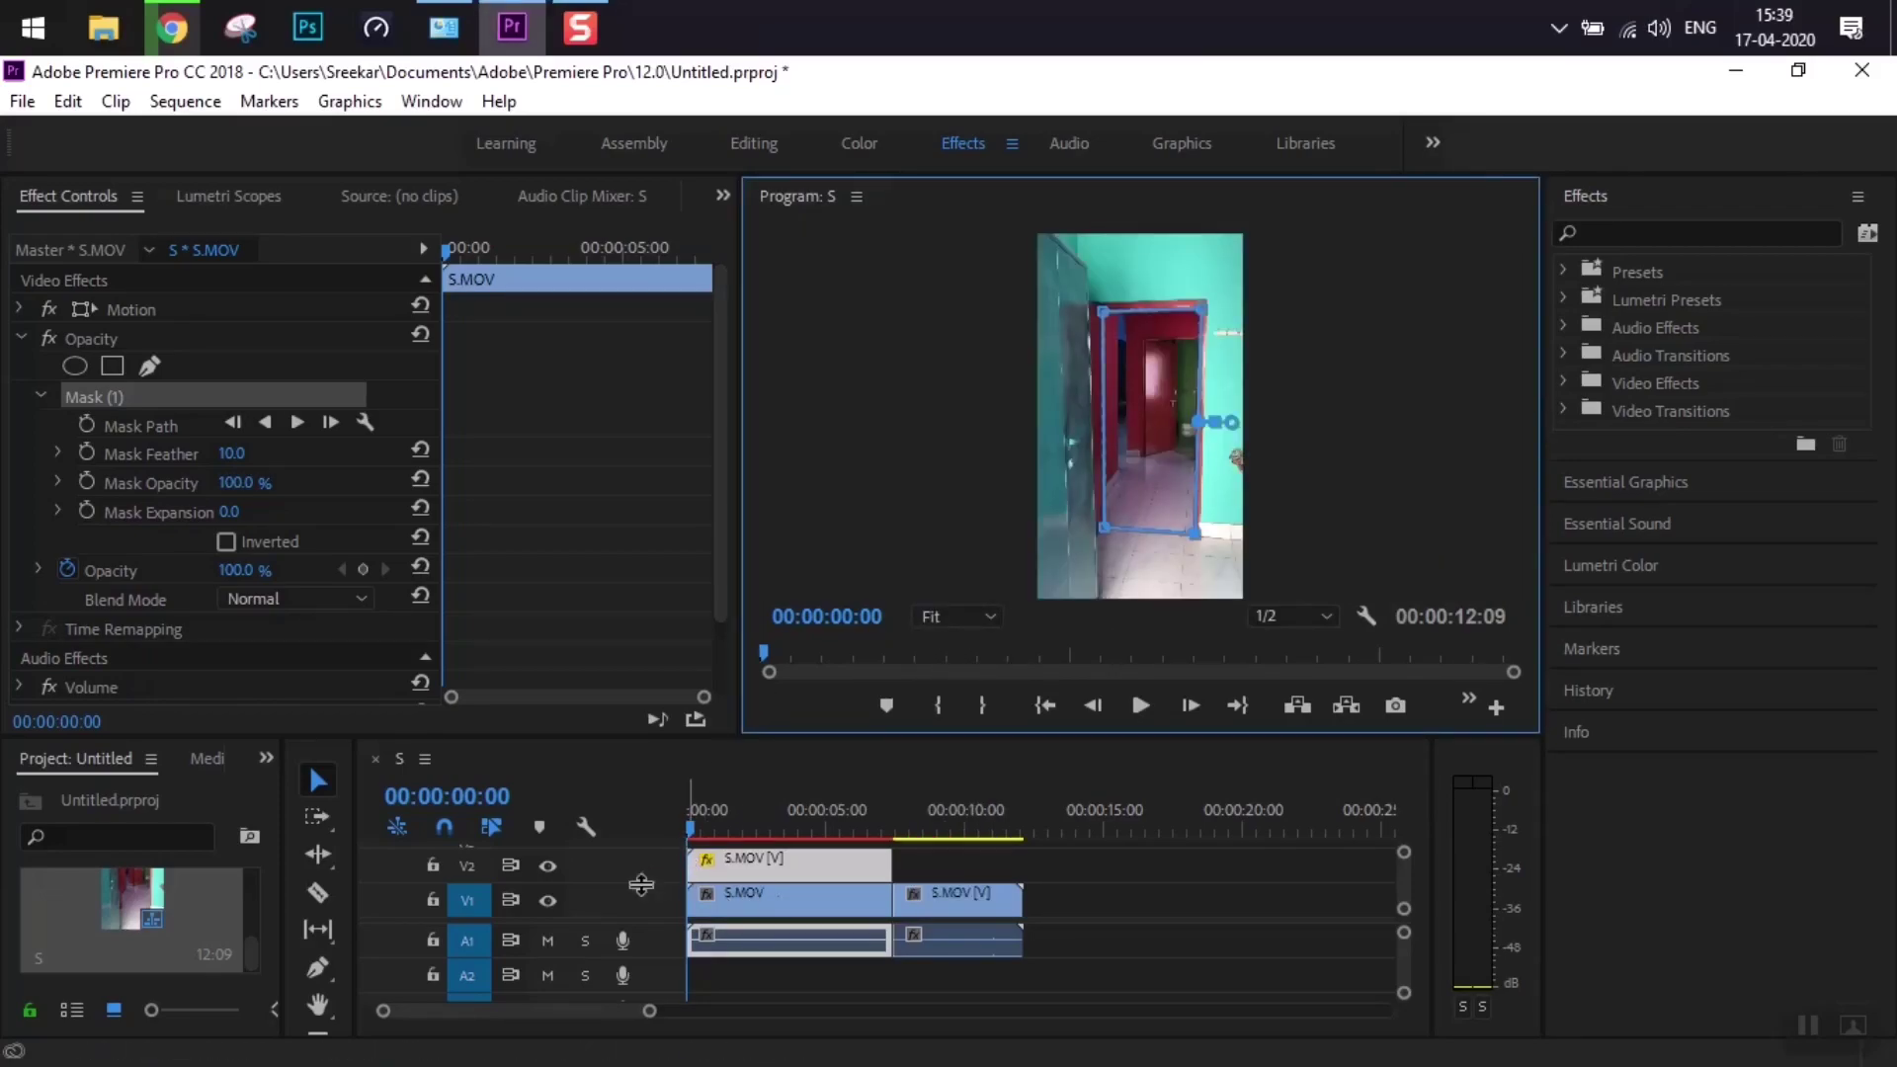
click(548, 899)
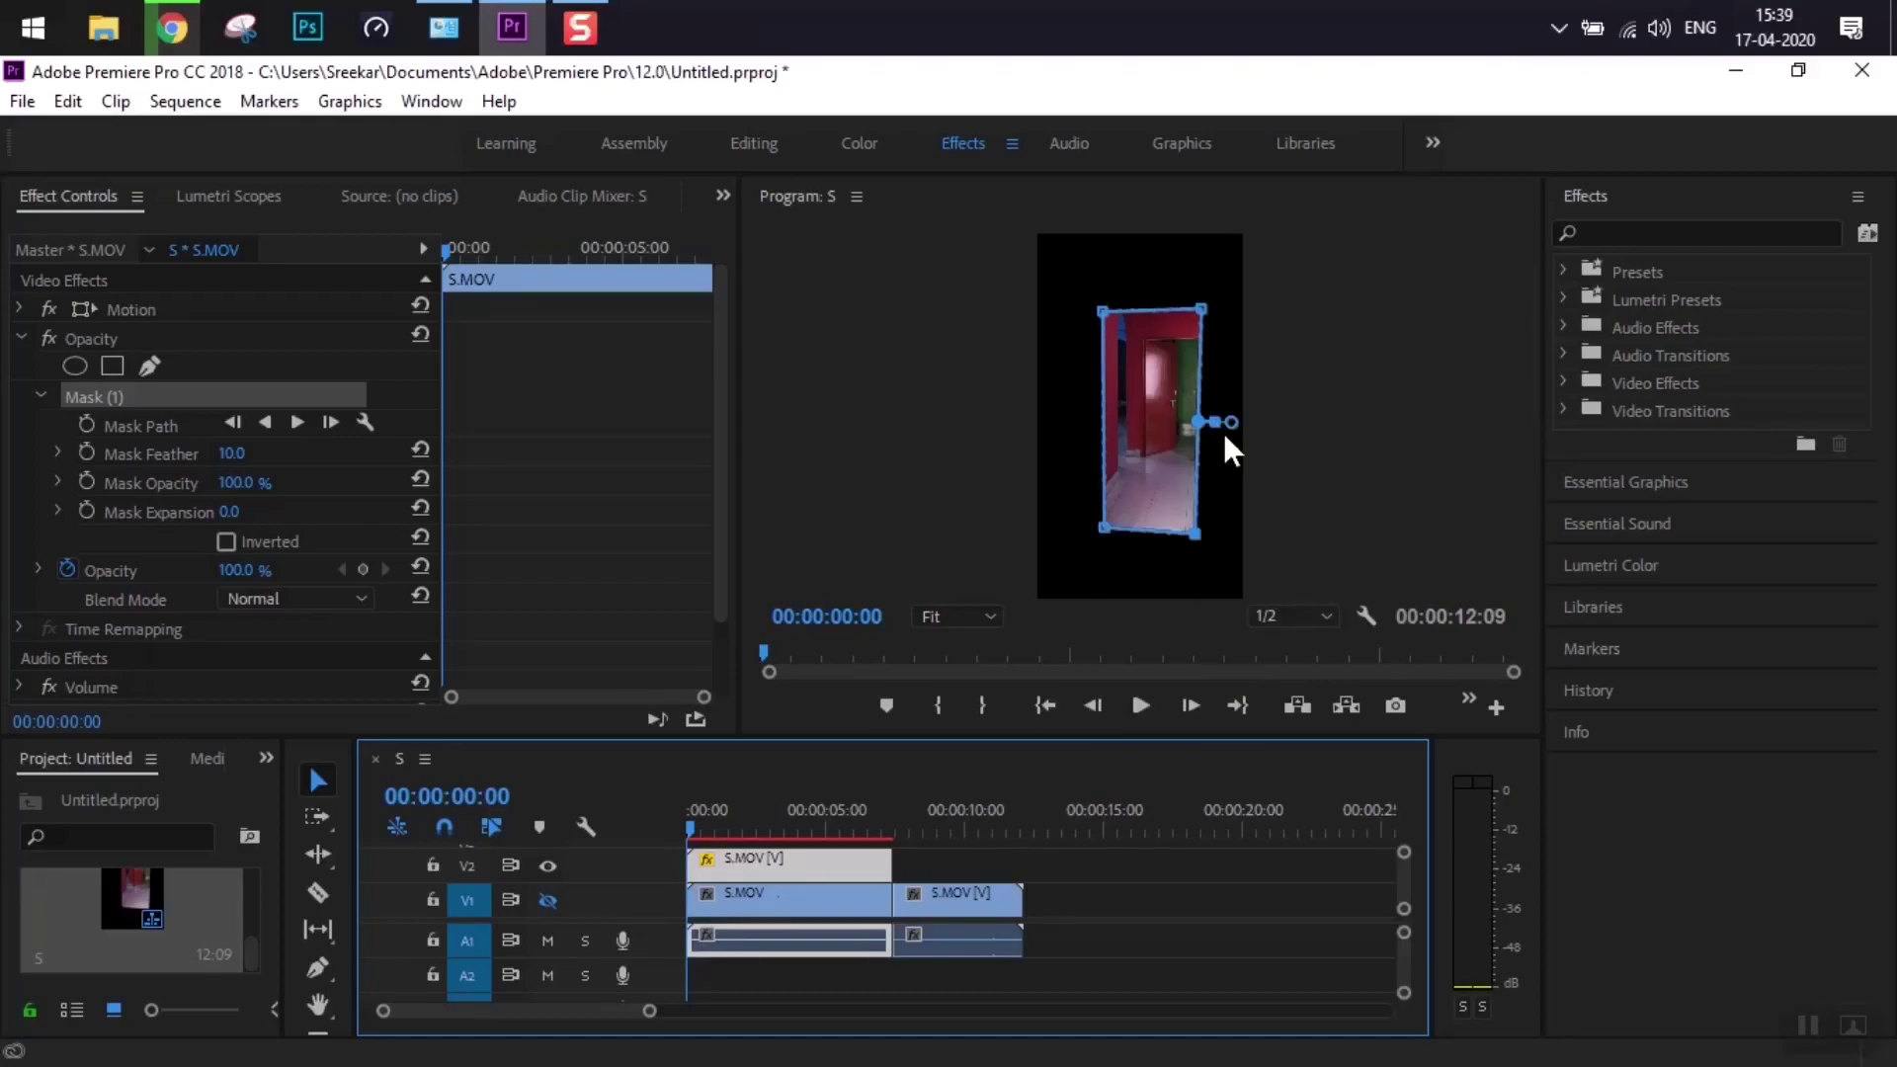
click(548, 900)
drag(870, 810, 664, 804)
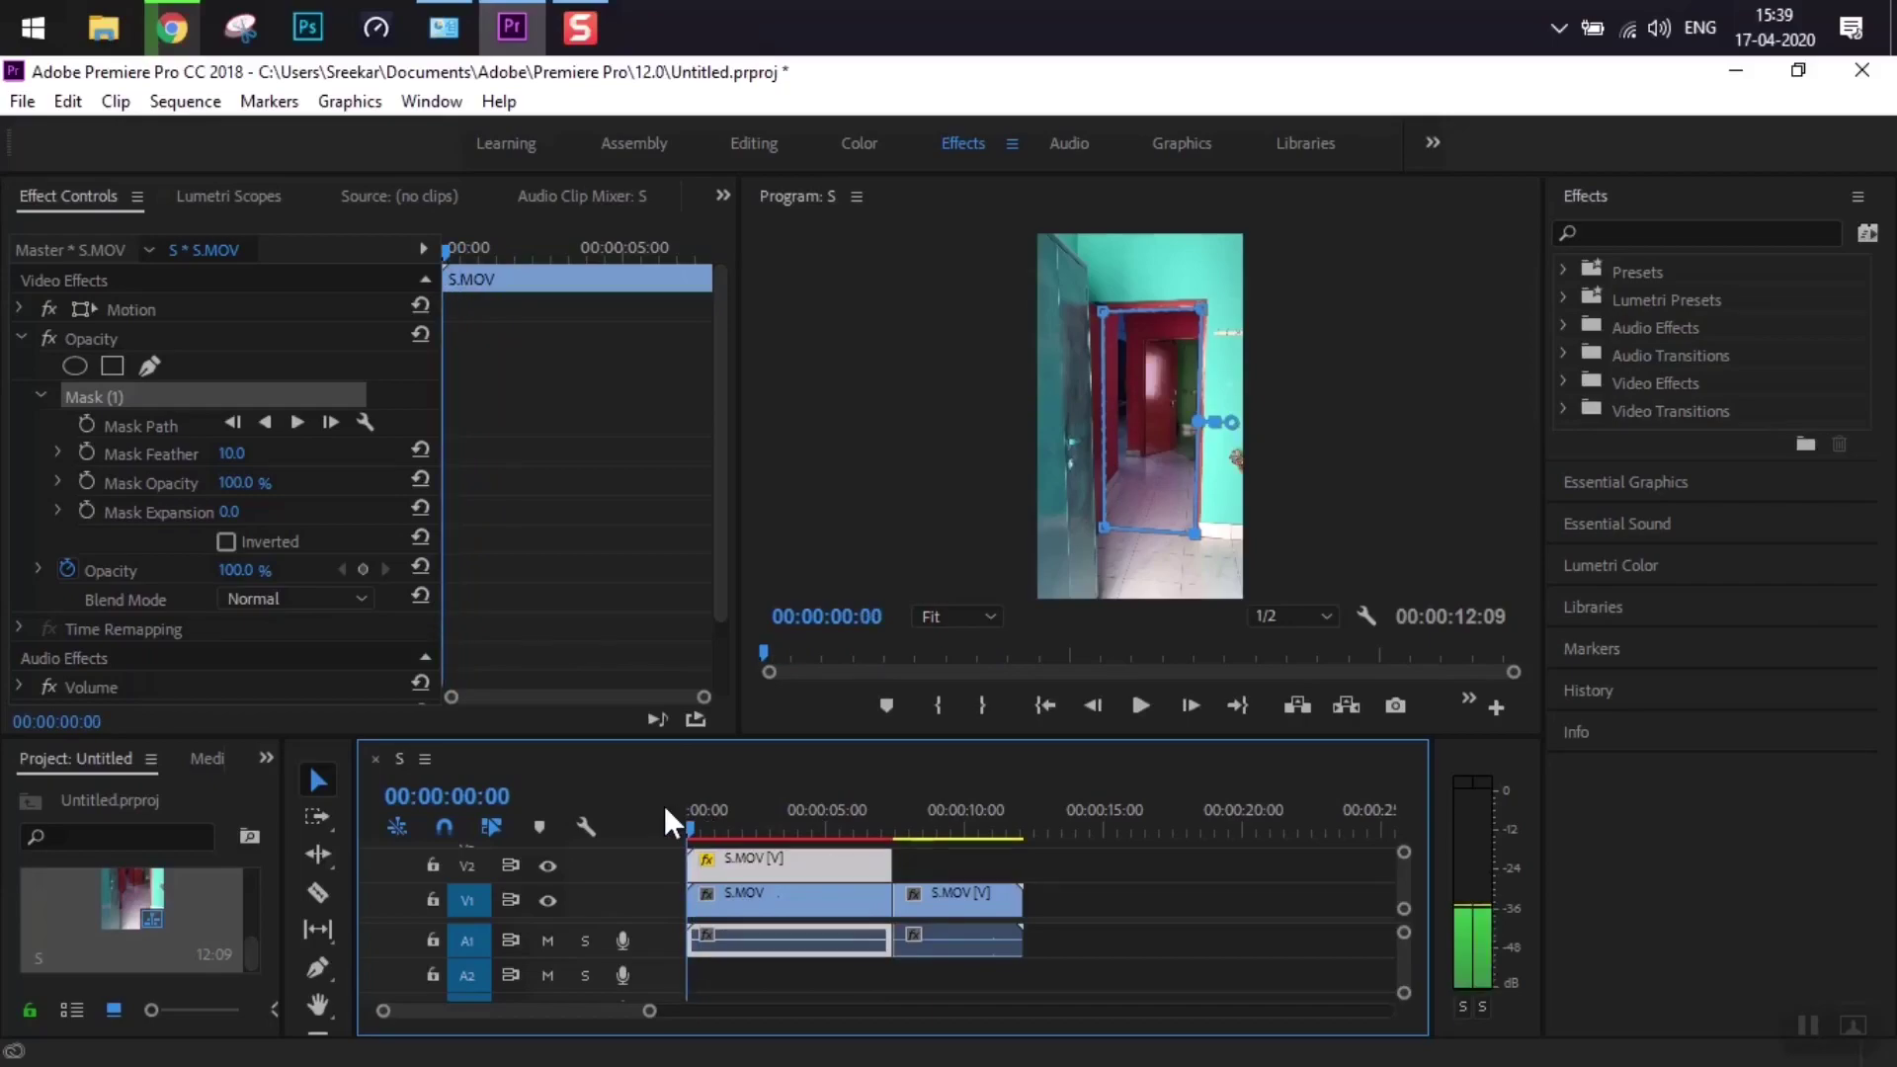
key(space)
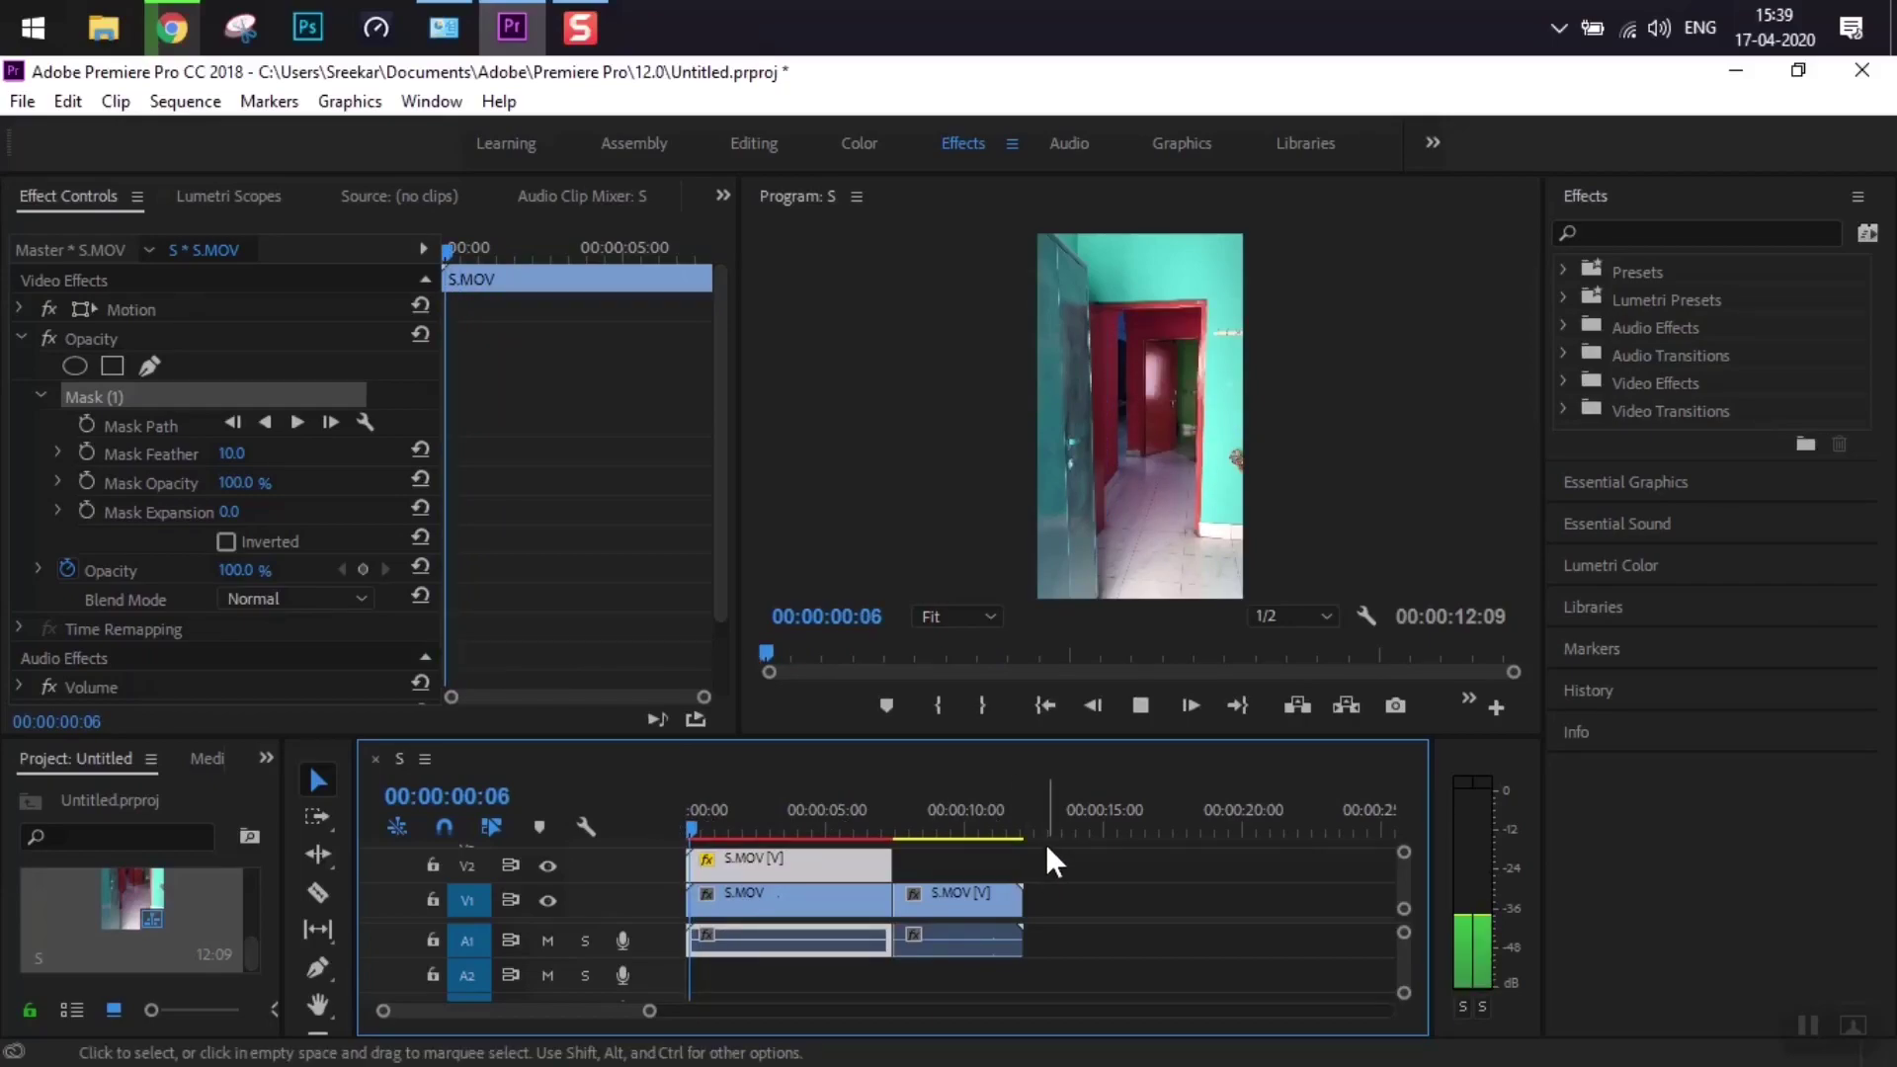
key(space)
drag(704, 820, 678, 822)
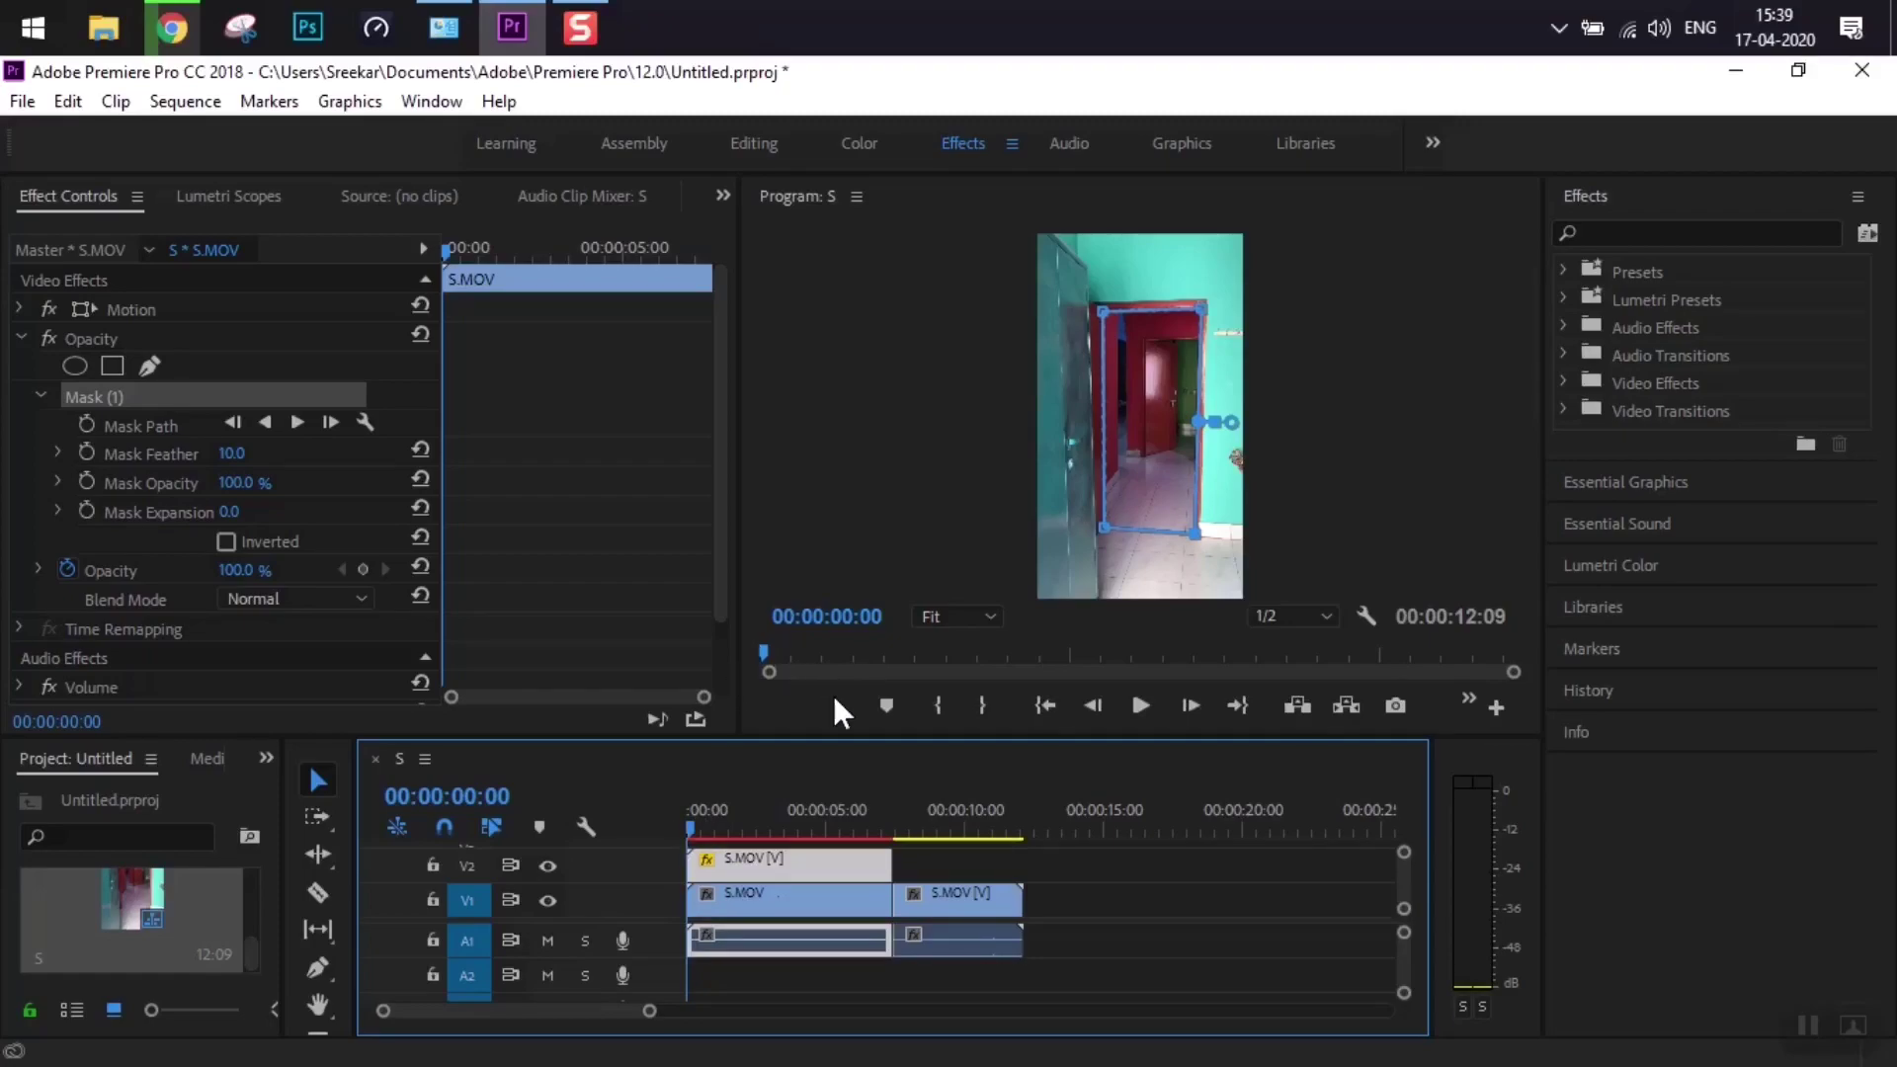
key(grave)
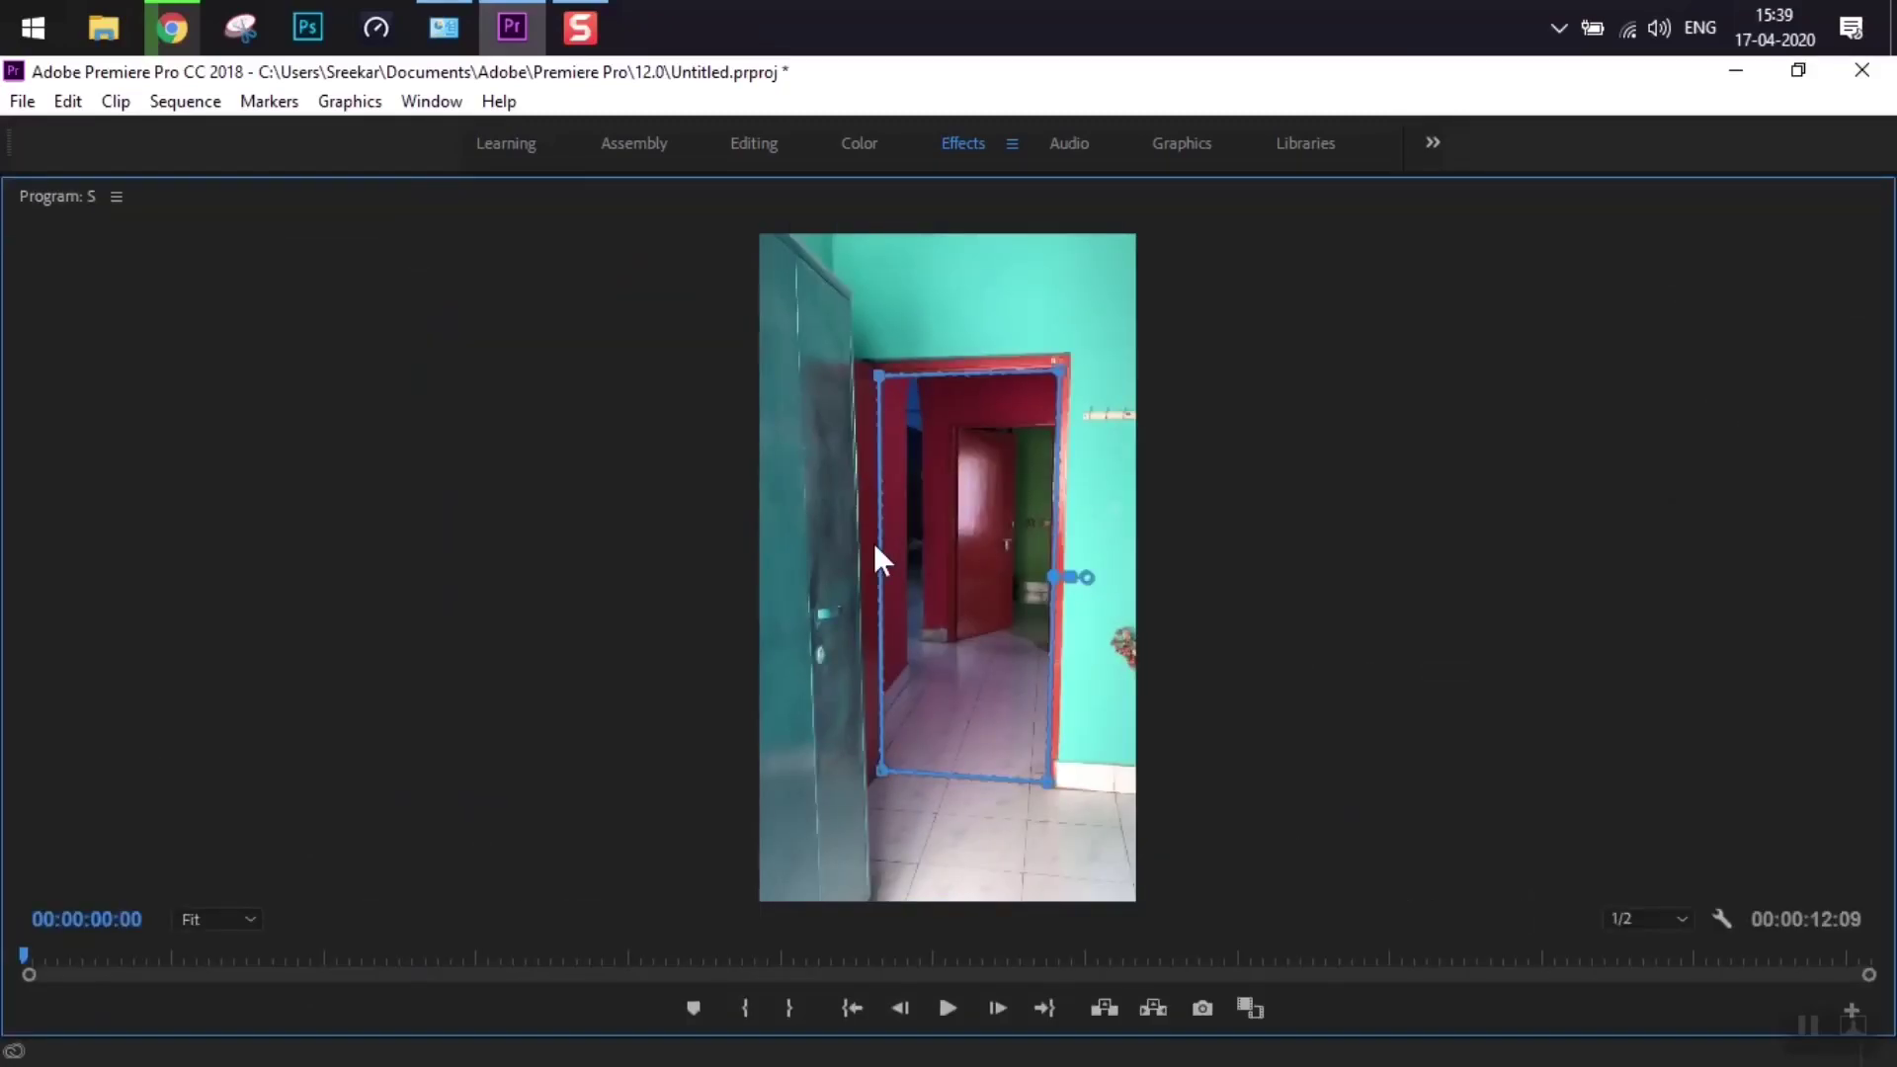
key(space)
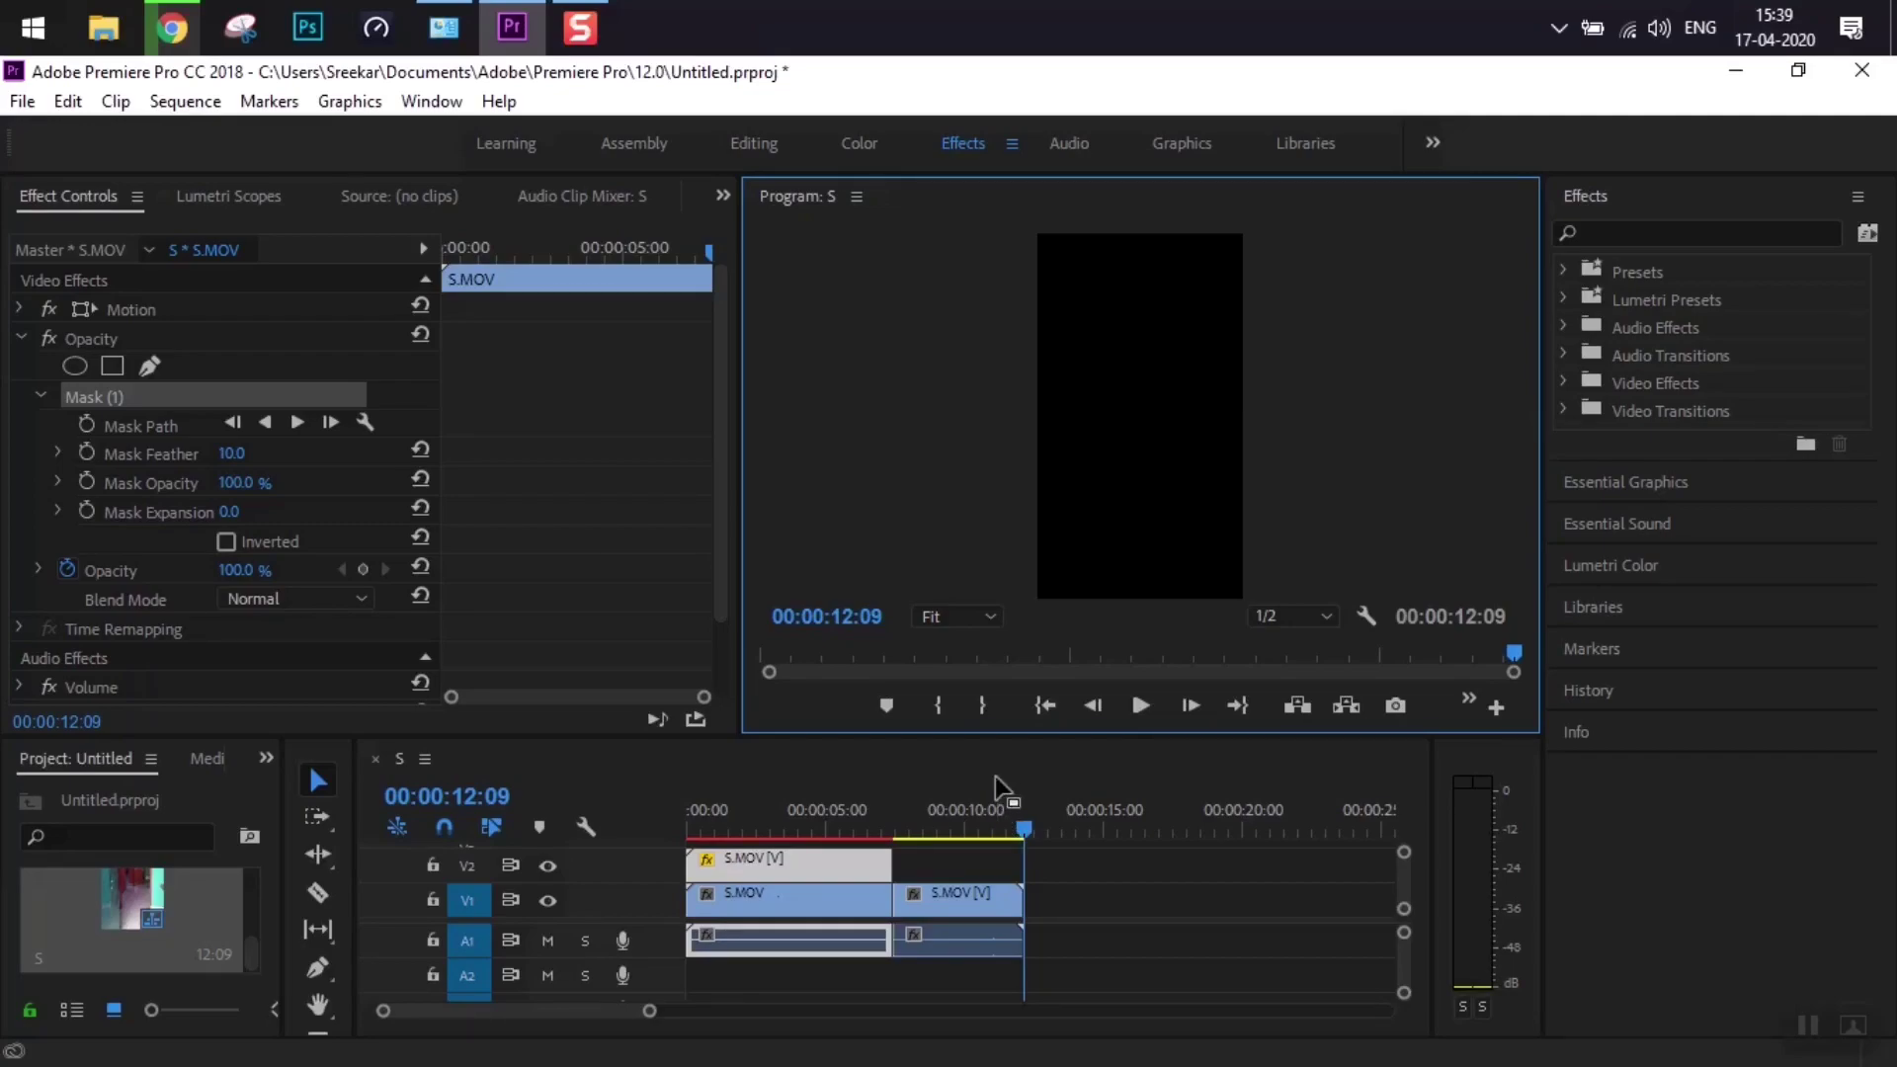
Open Export Media for sequence S with H.264 and Match Source - High bitrate, and choose the output name.
click(22, 101)
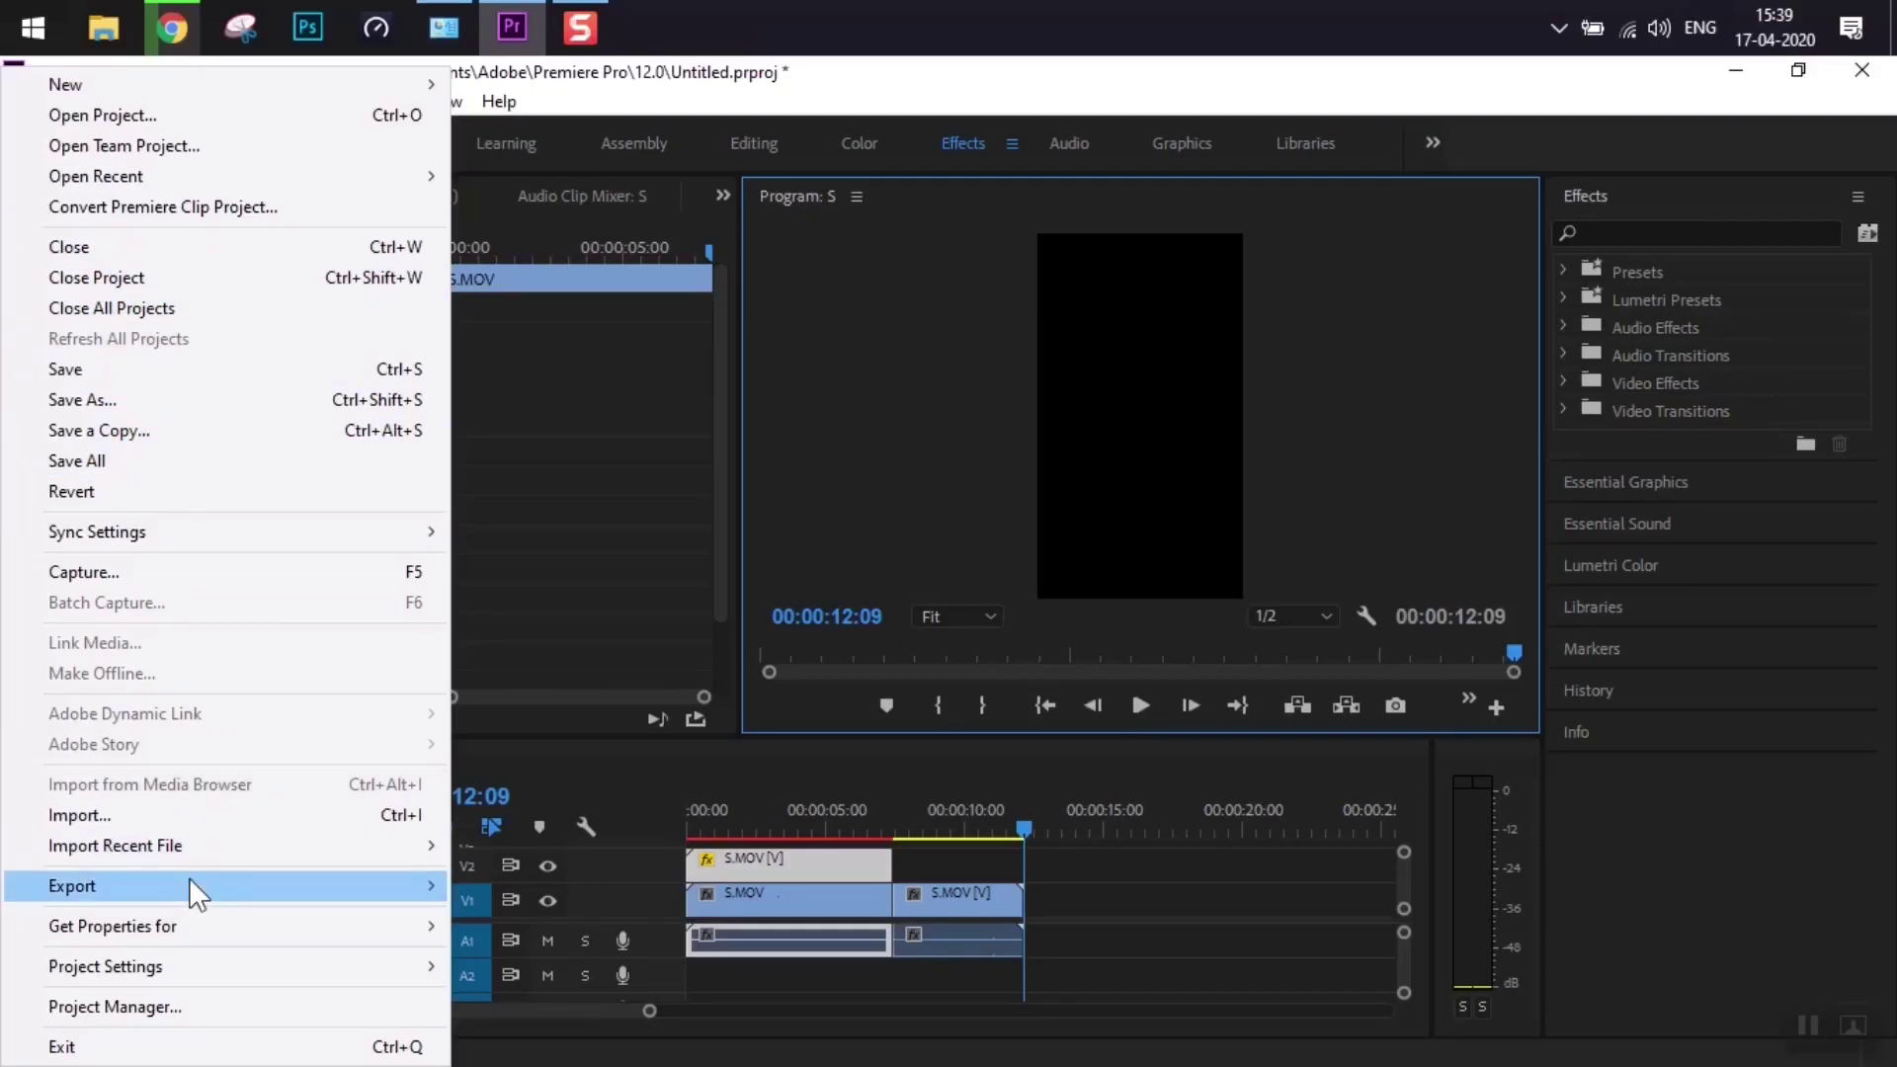
mouse_move(187, 884)
click(561, 547)
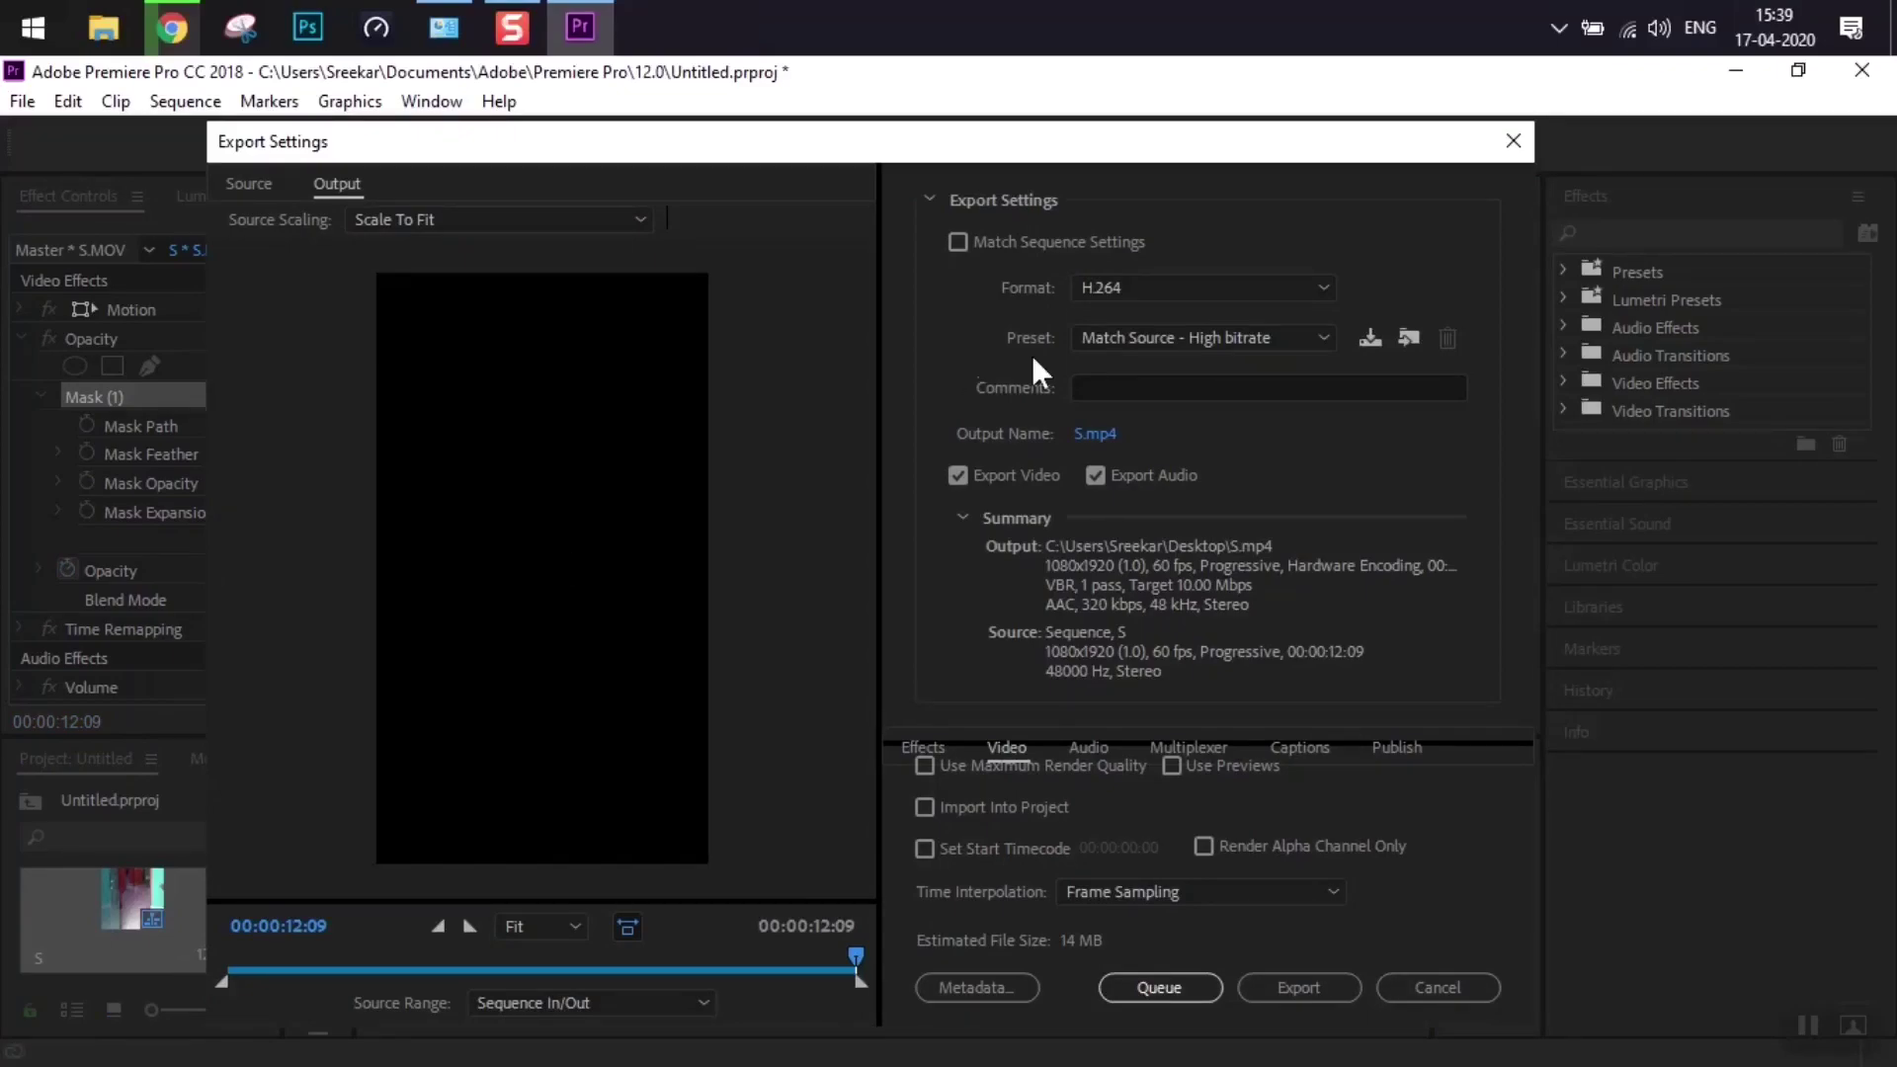
click(1212, 285)
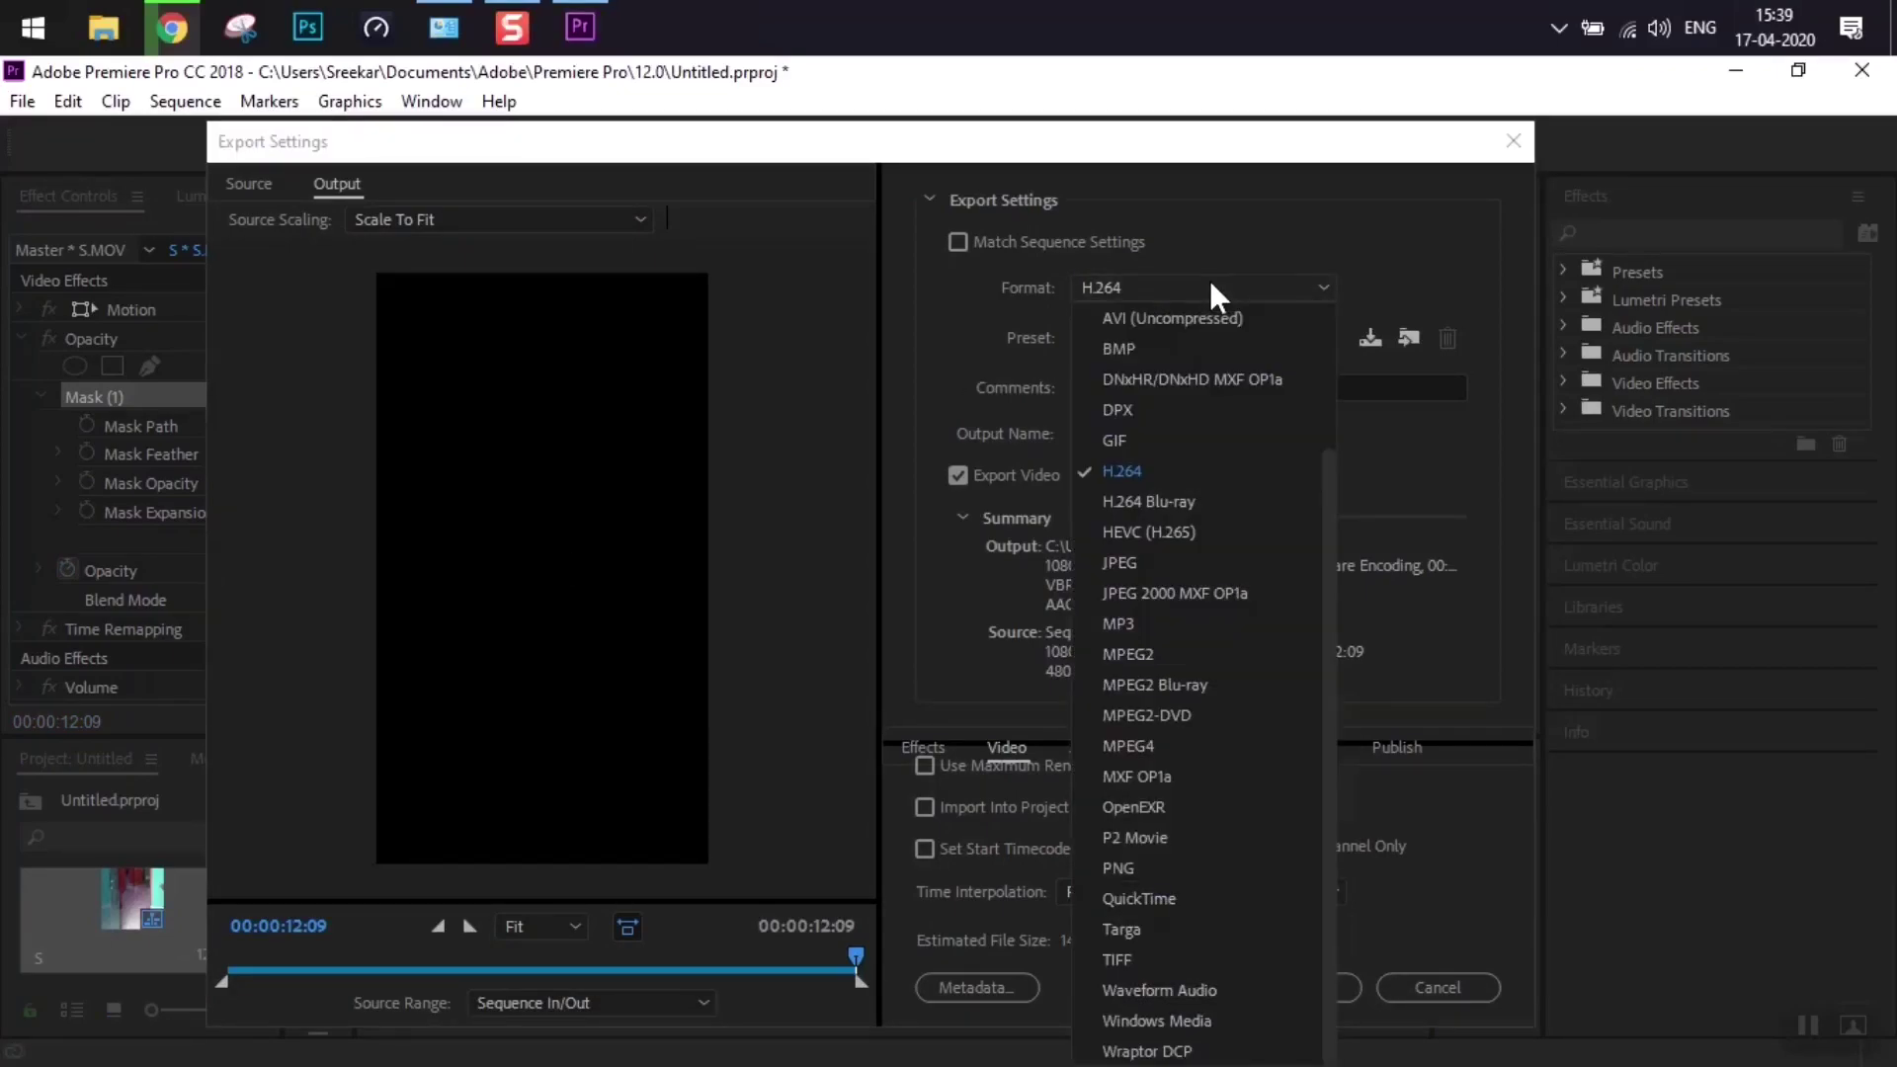
click(1212, 285)
click(1211, 339)
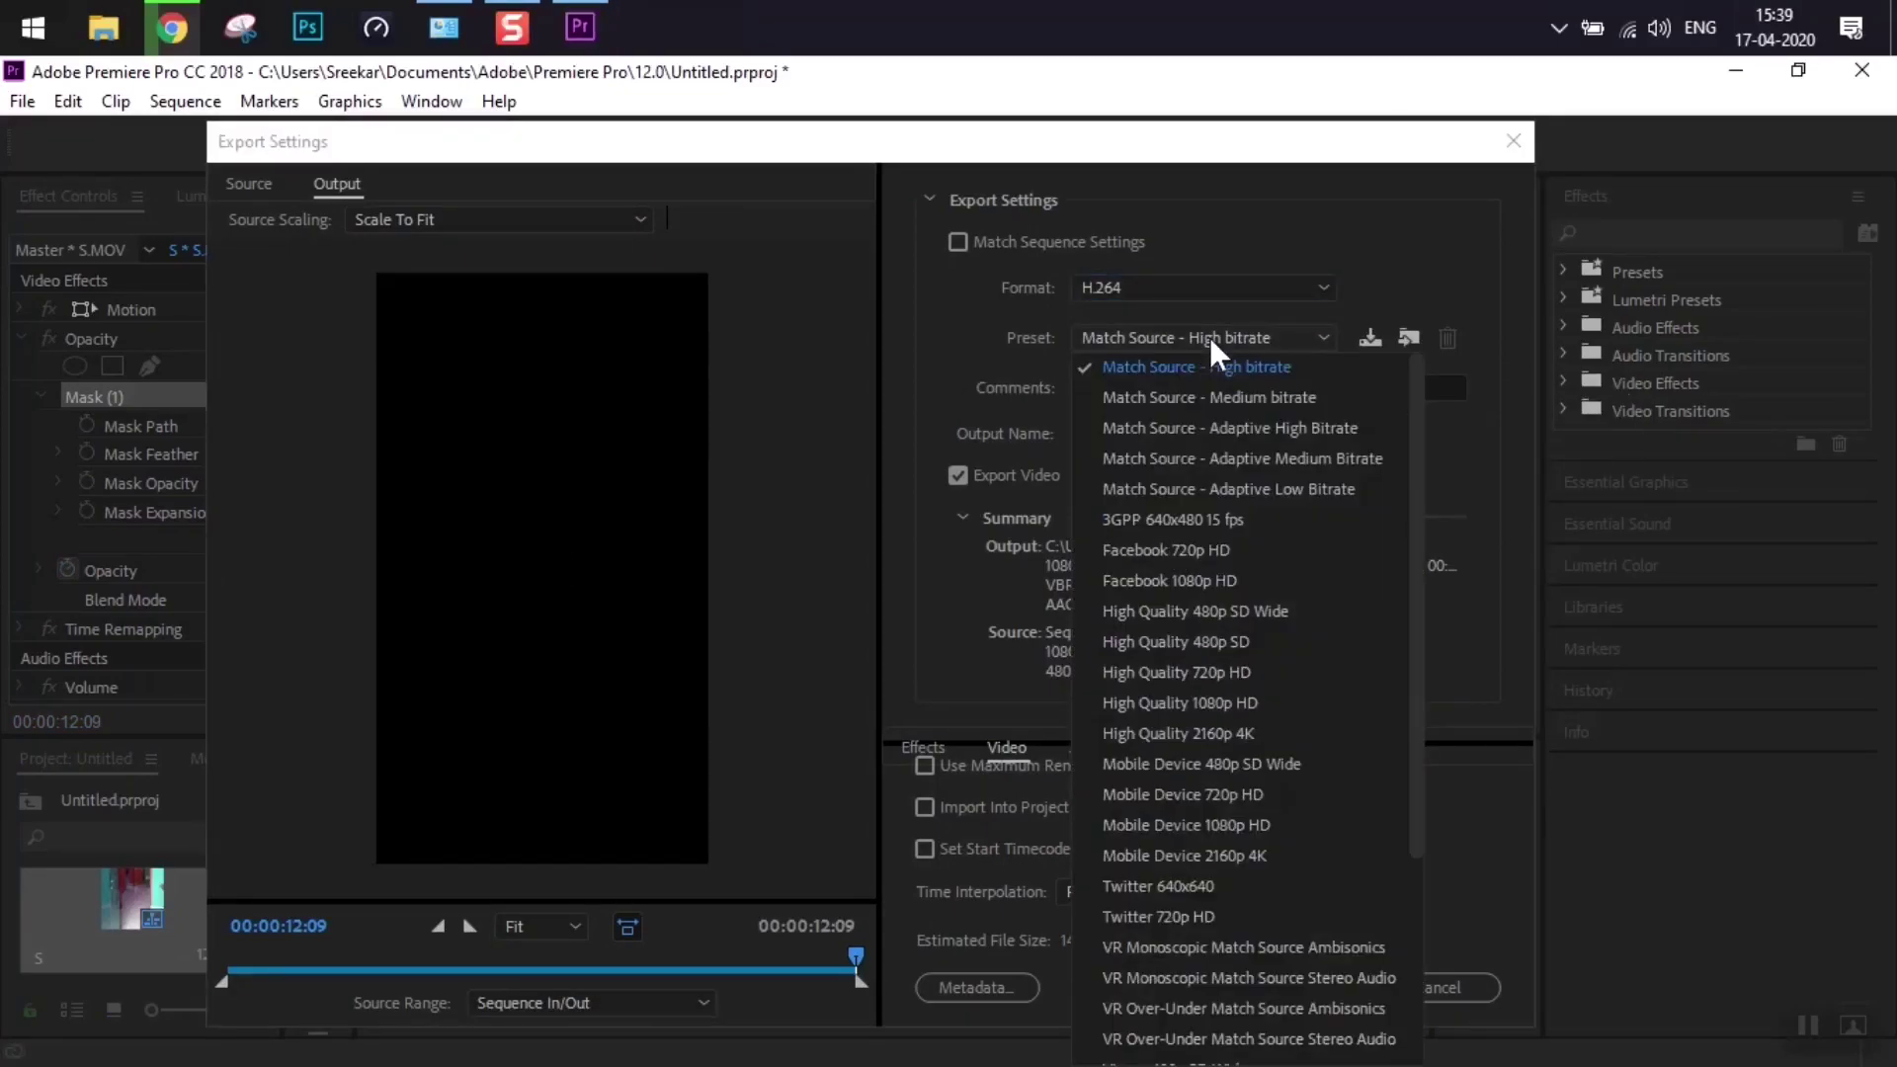
click(1211, 339)
click(1097, 435)
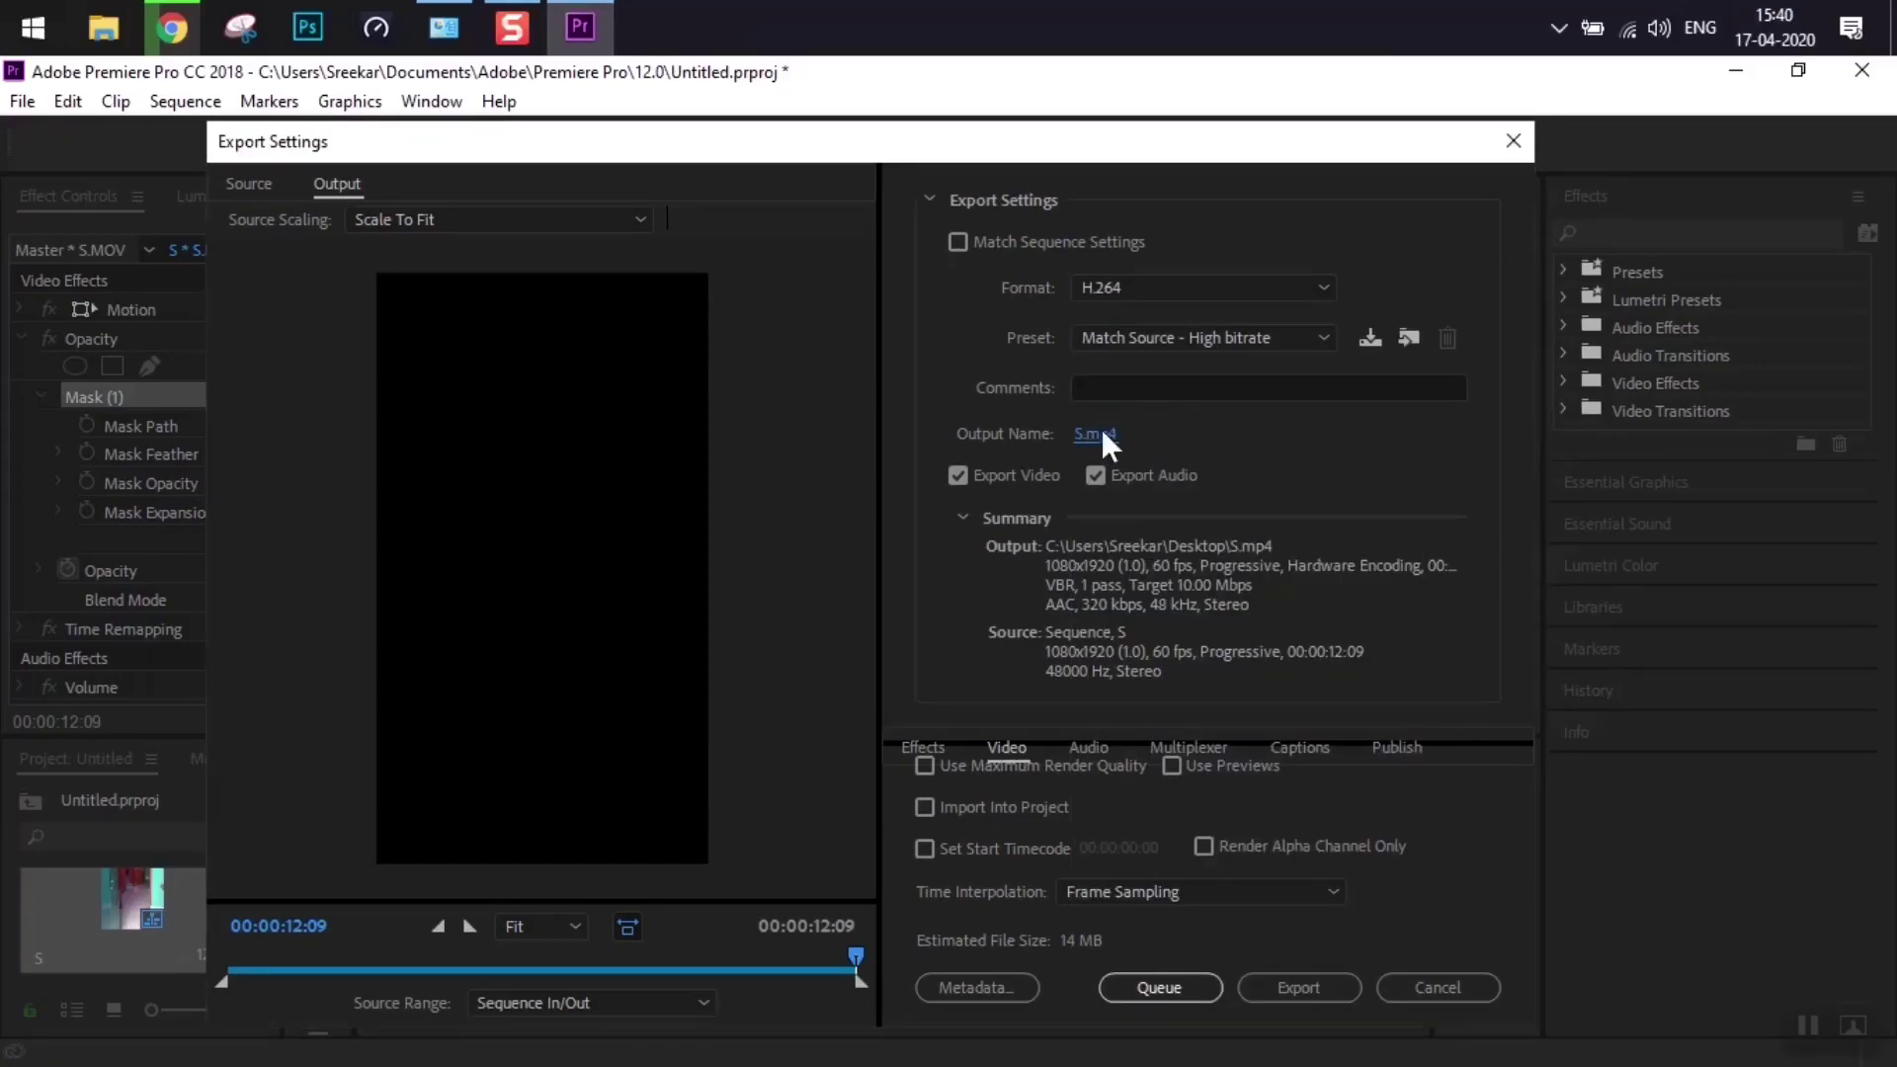
Save the export as 12.mp4 on the Desktop, then minimize Premiere Pro.
text(12)
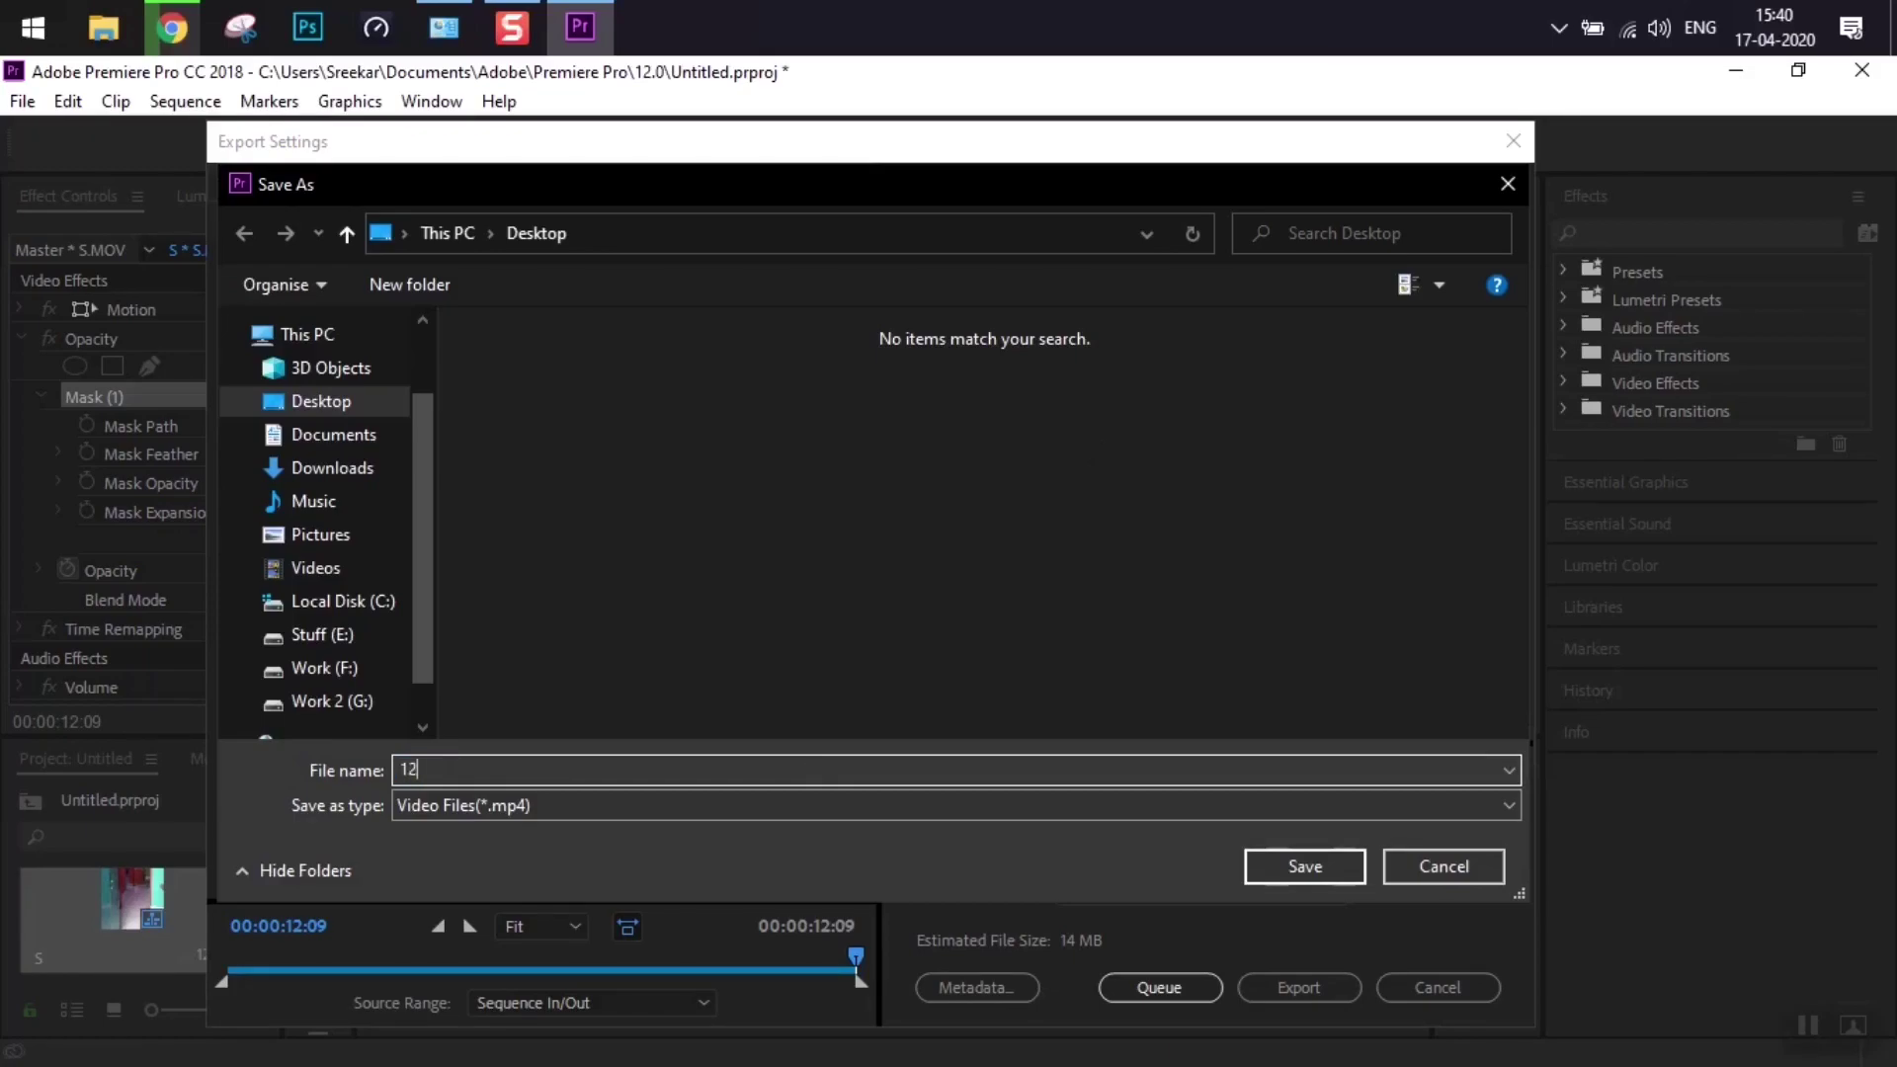
click(1261, 876)
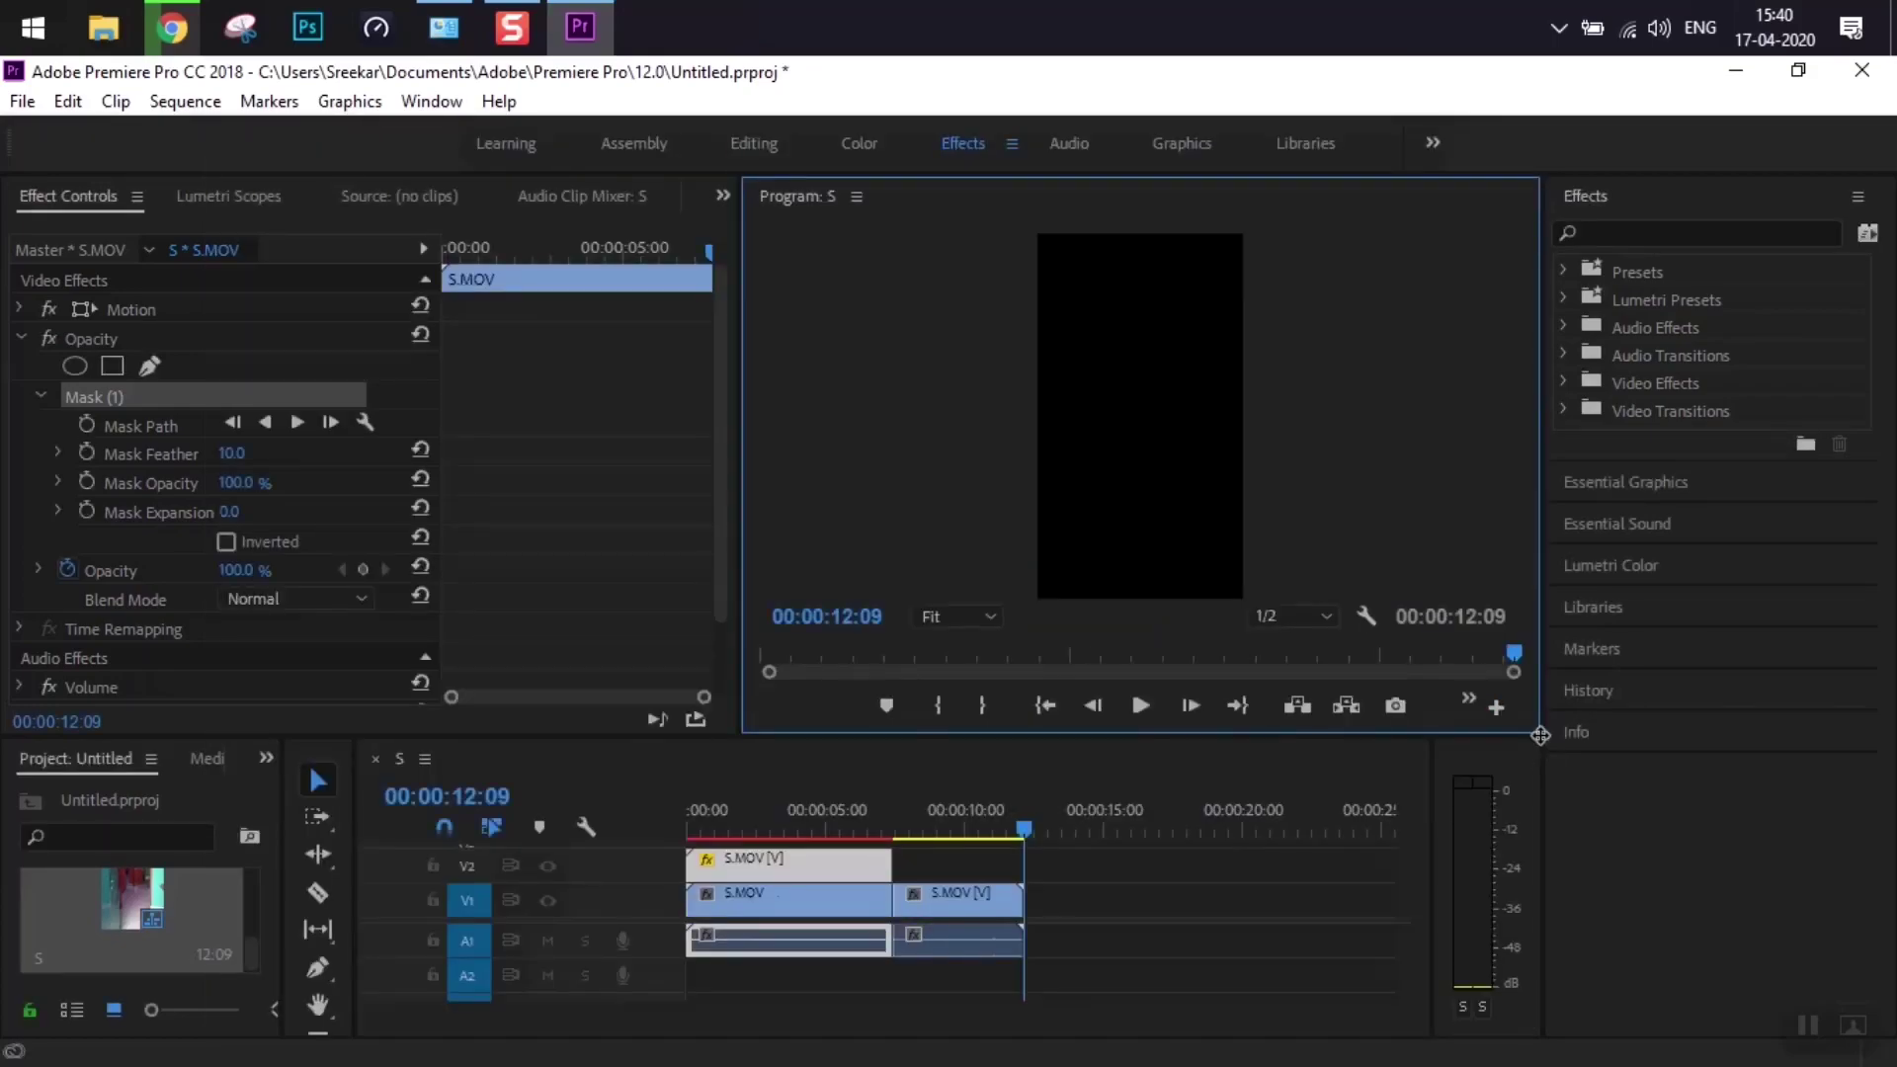
click(1738, 71)
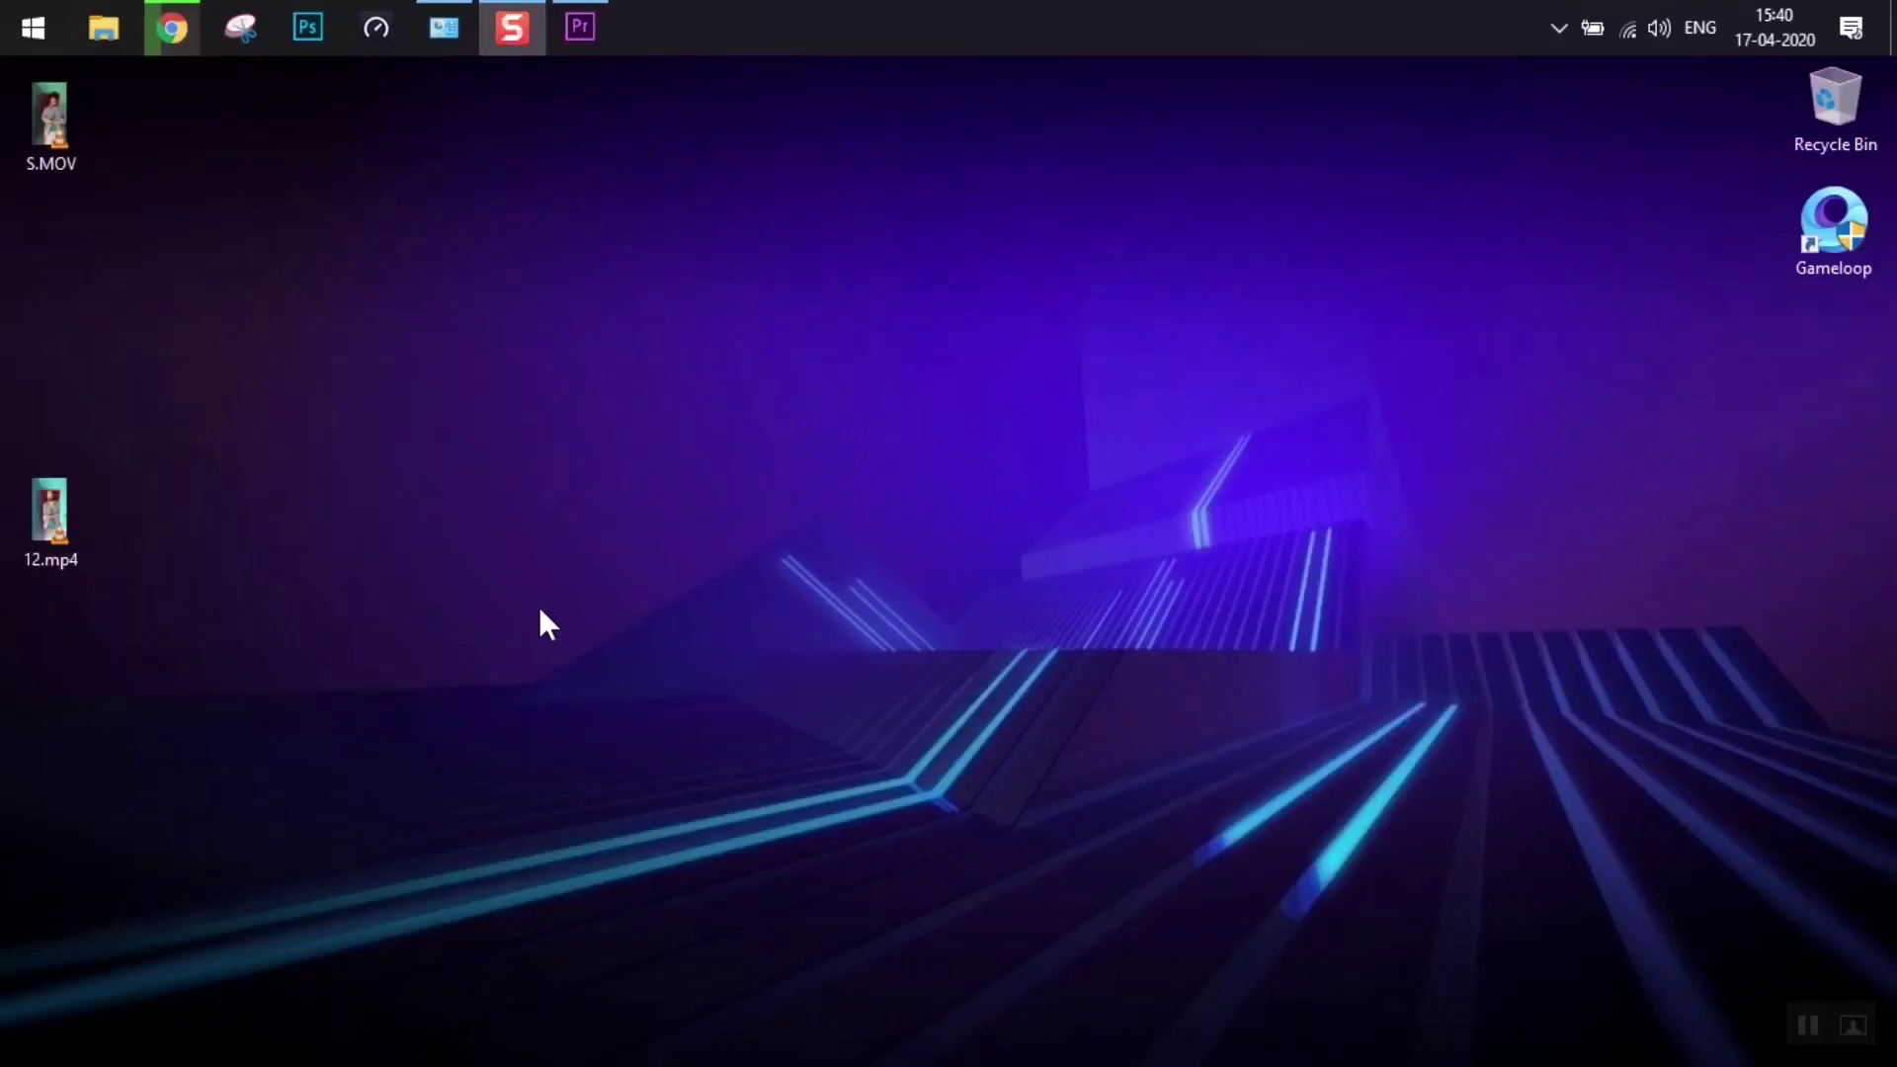
Open the exported 12.mp4 from the desktop in VLC.
click(38, 518)
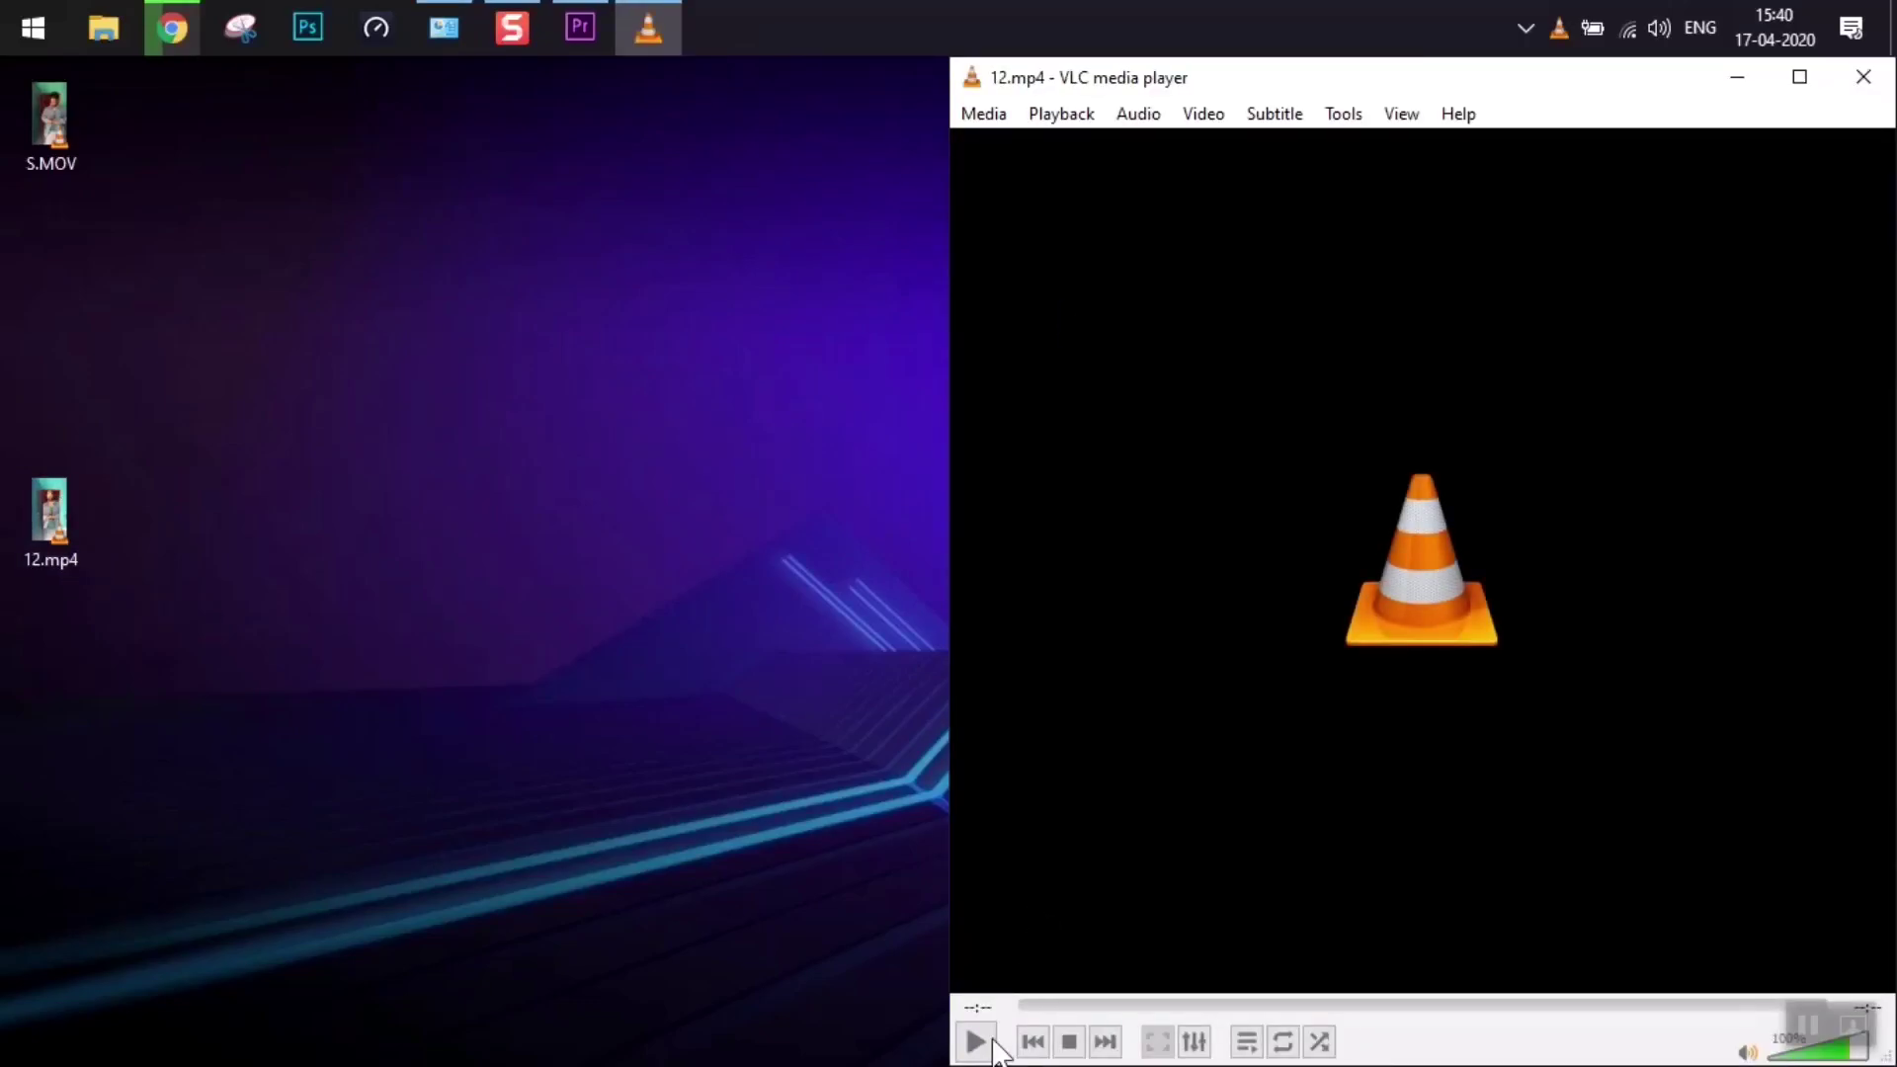
Snap VLC to the right half, watch 12.mp4 play through, and open the Media menu.
key(super+Right)
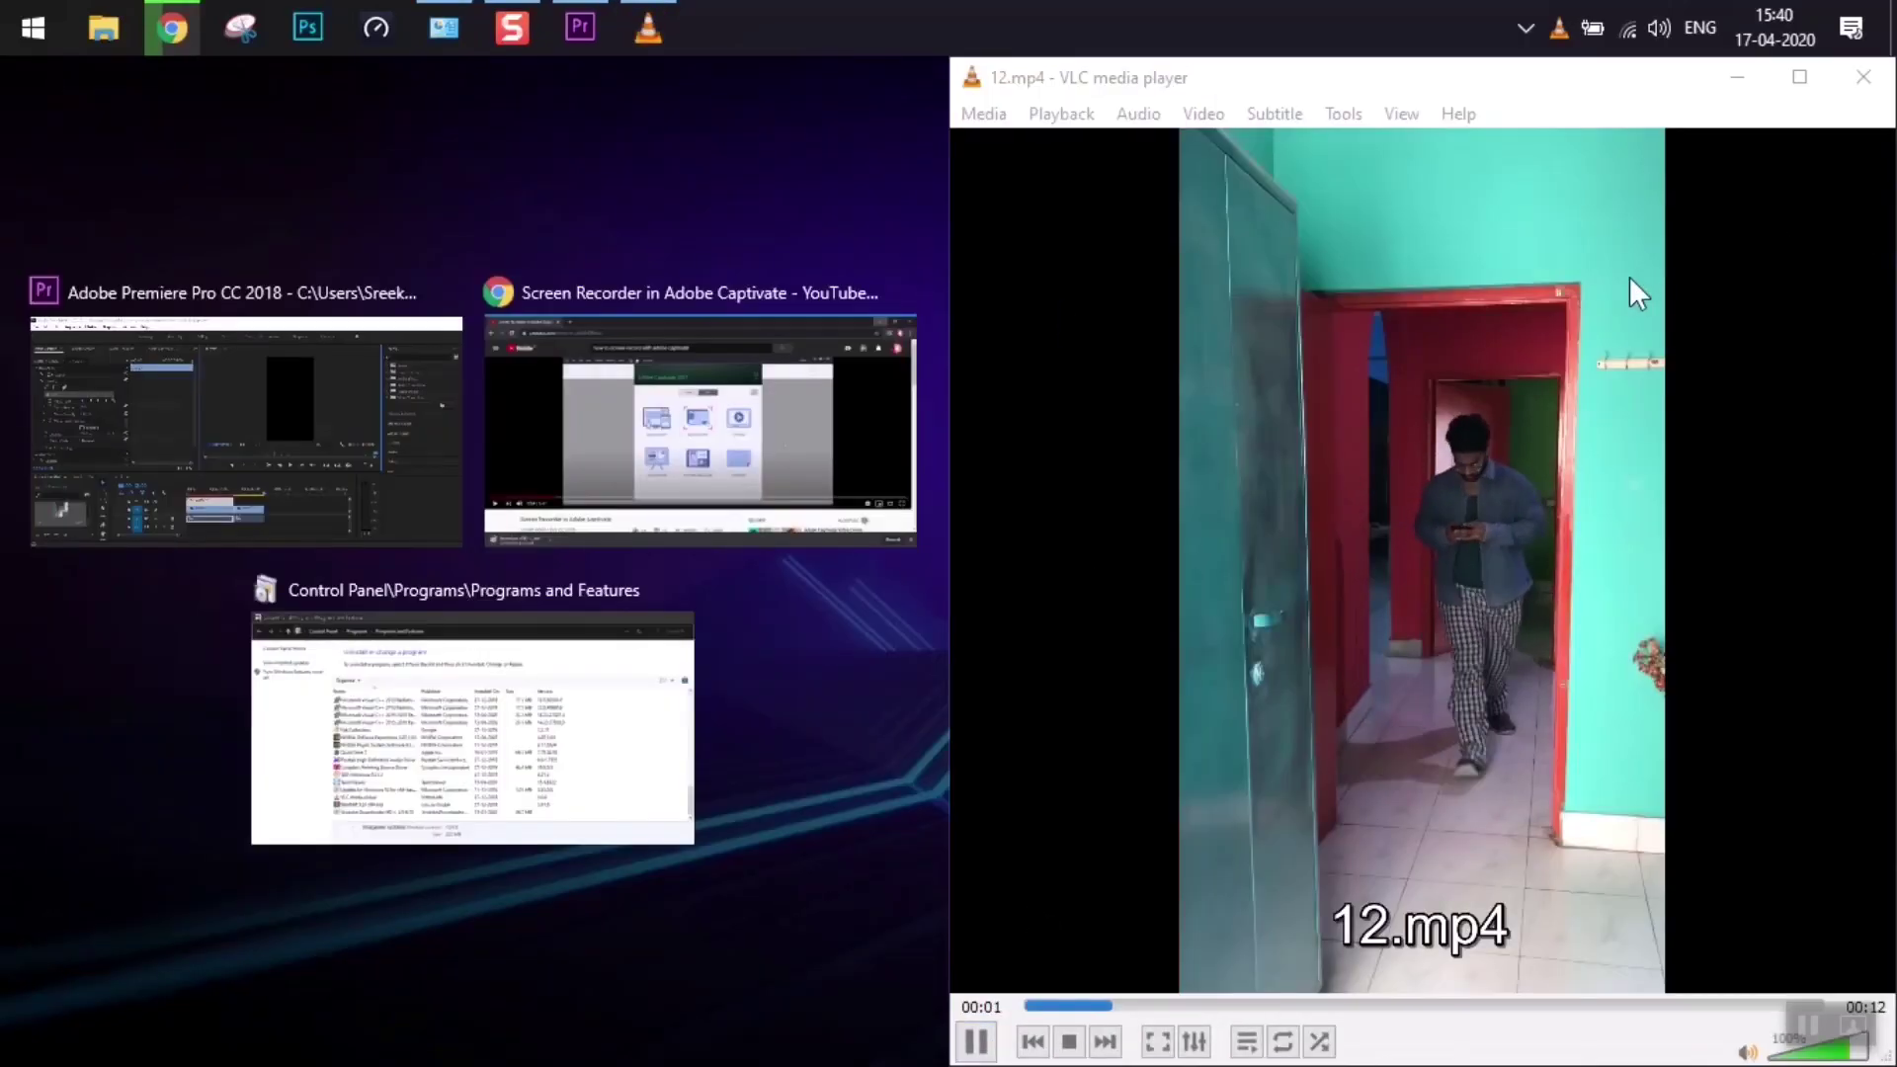
click(906, 195)
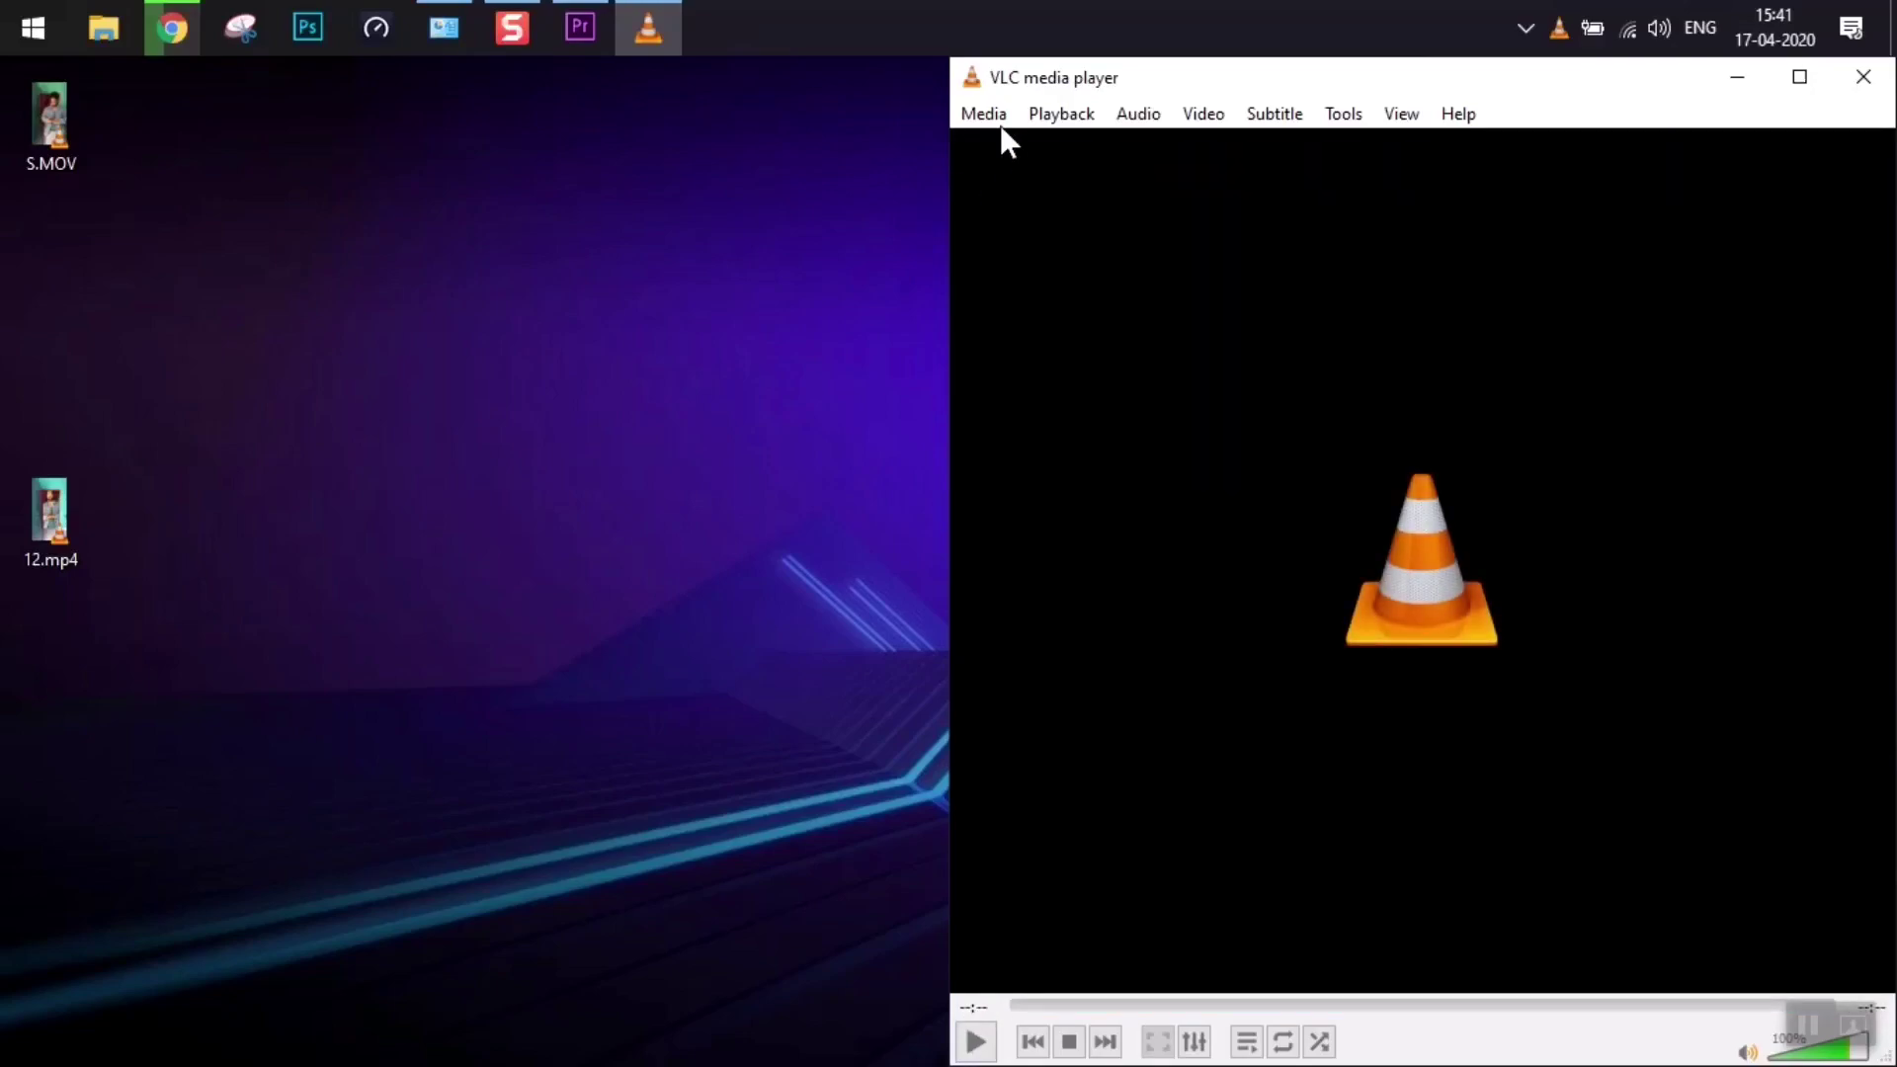
click(996, 120)
click(1036, 547)
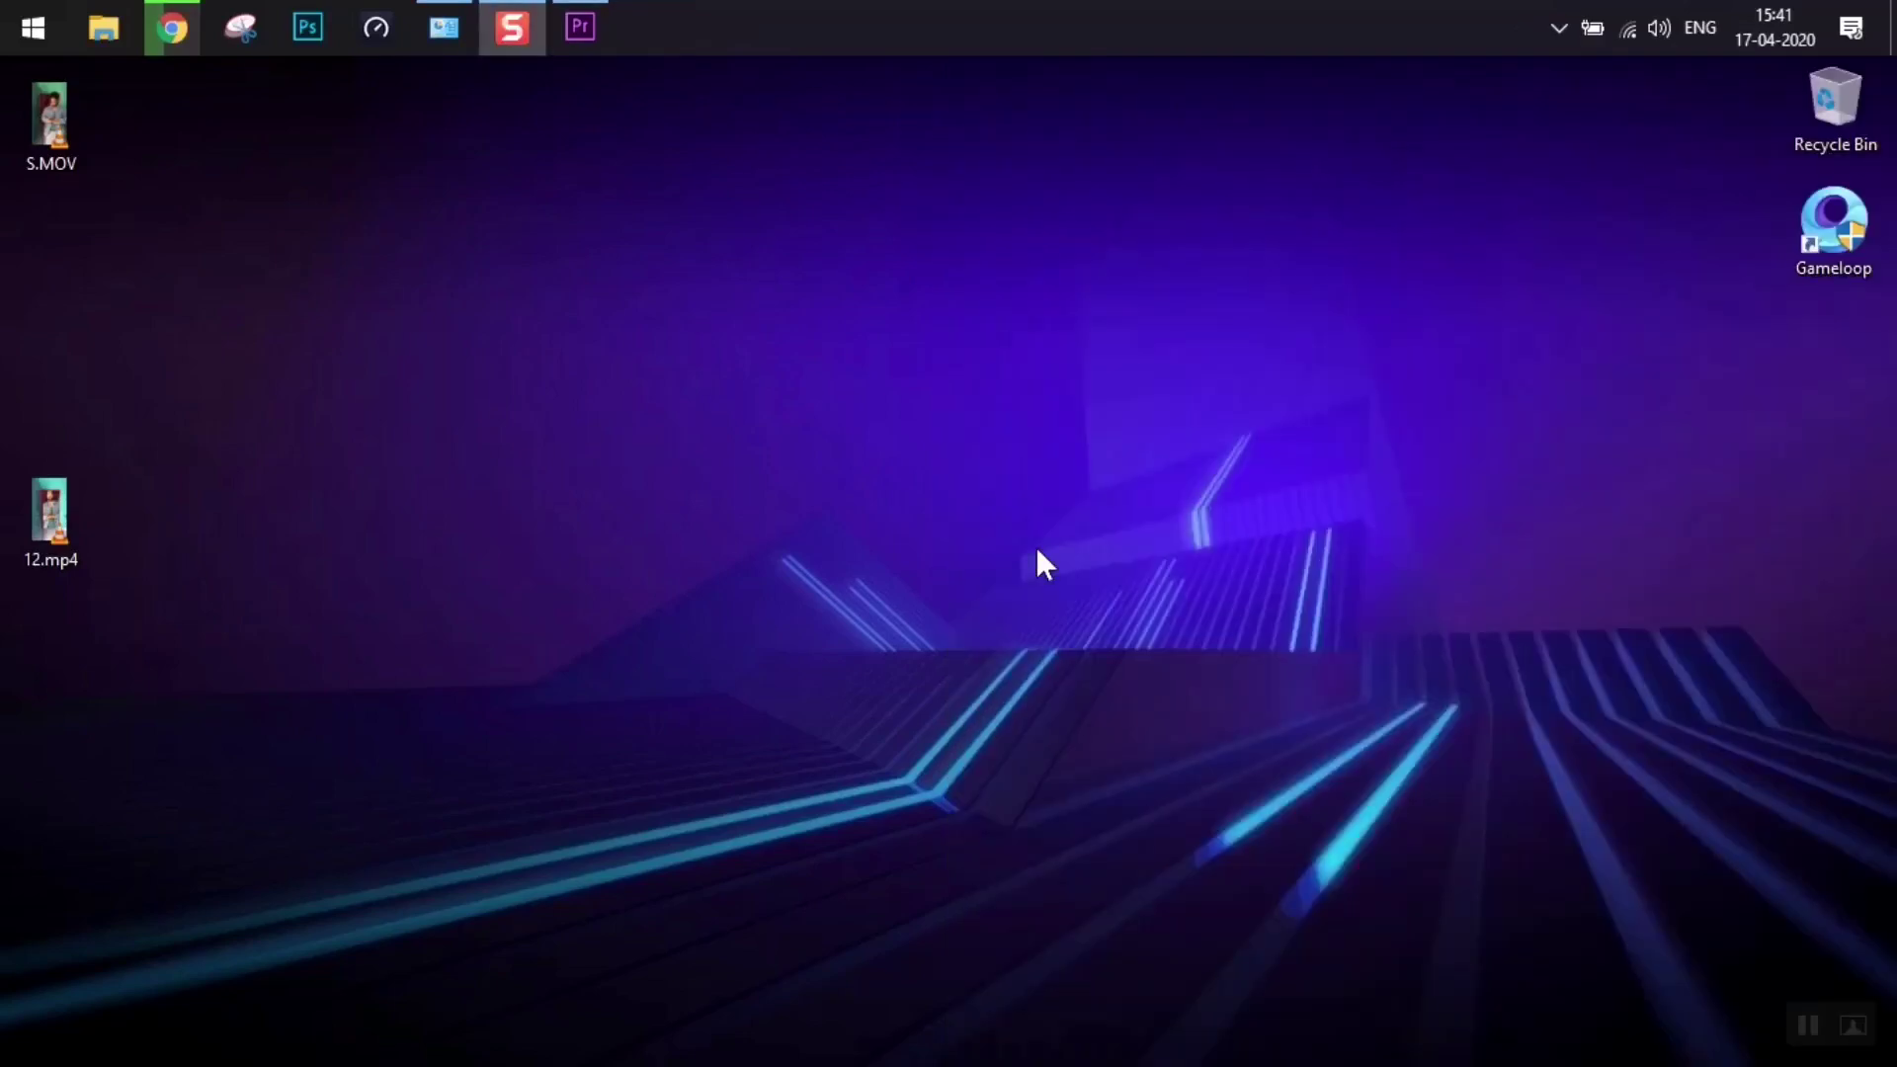